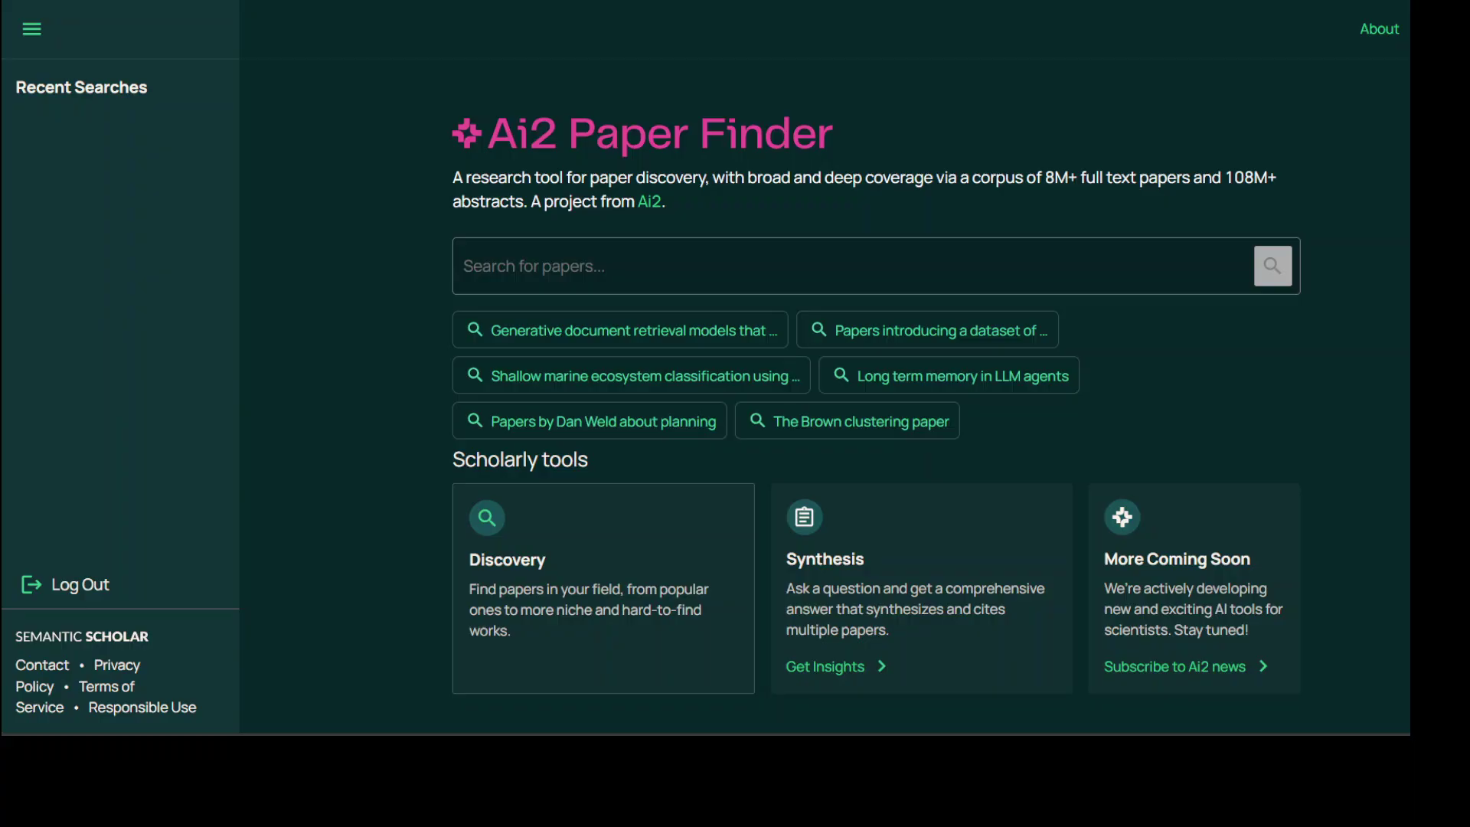
- Paste the query on English spoken-dialogue datasets with emotion-annotated speaker utterances into the search box
{"action": "left_click", "coordinate": [605, 265]}
{"action": "type", "text": "Papers introducing annotated English-language datasets of spoken dialogues that include emotion annotations on speaker utterances."}
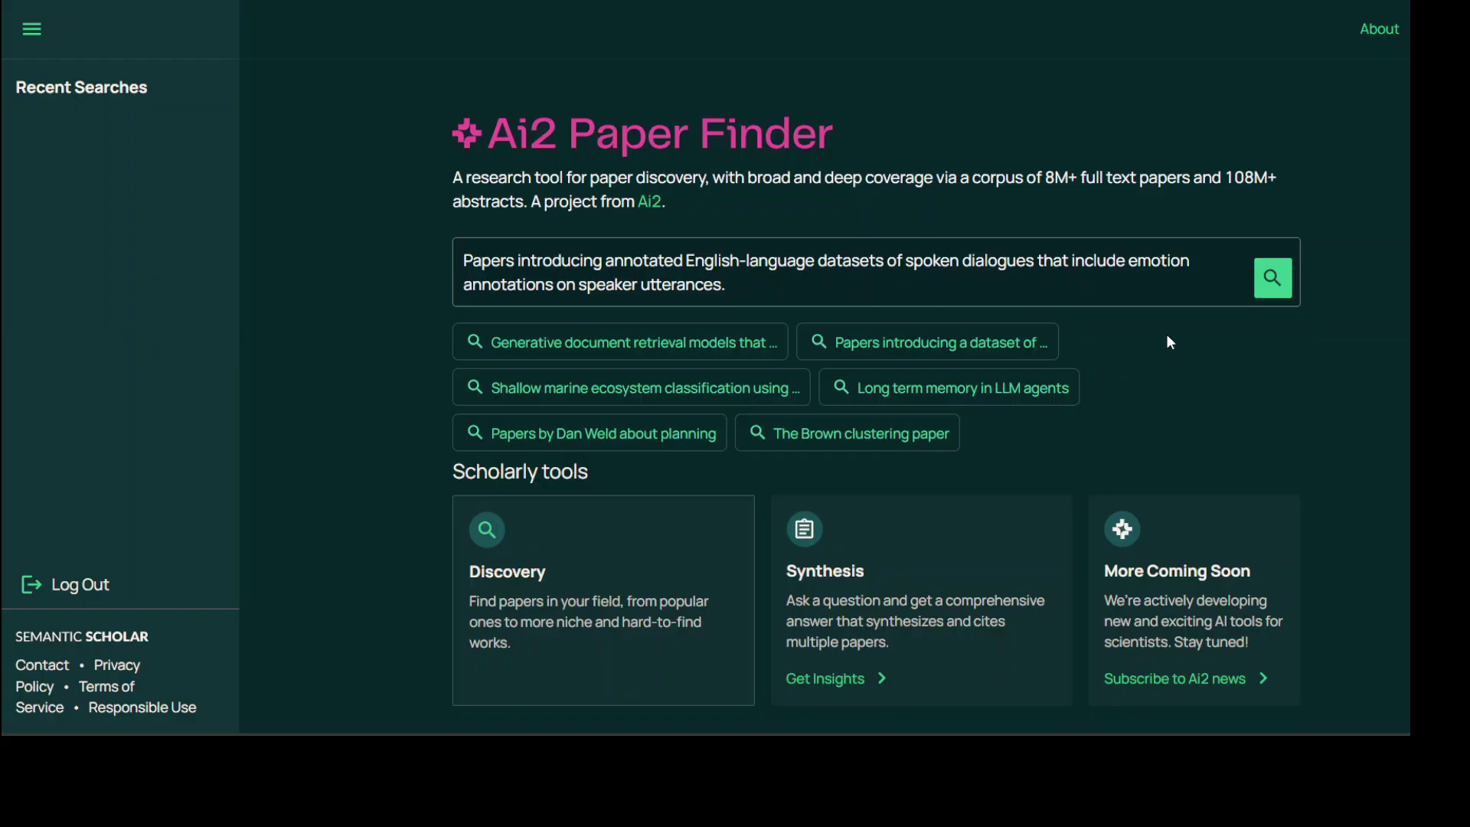
- Submit the emotion-dialogue query and agree to query collection in the consent dialog
{"action": "left_click", "coordinate": [1275, 279]}
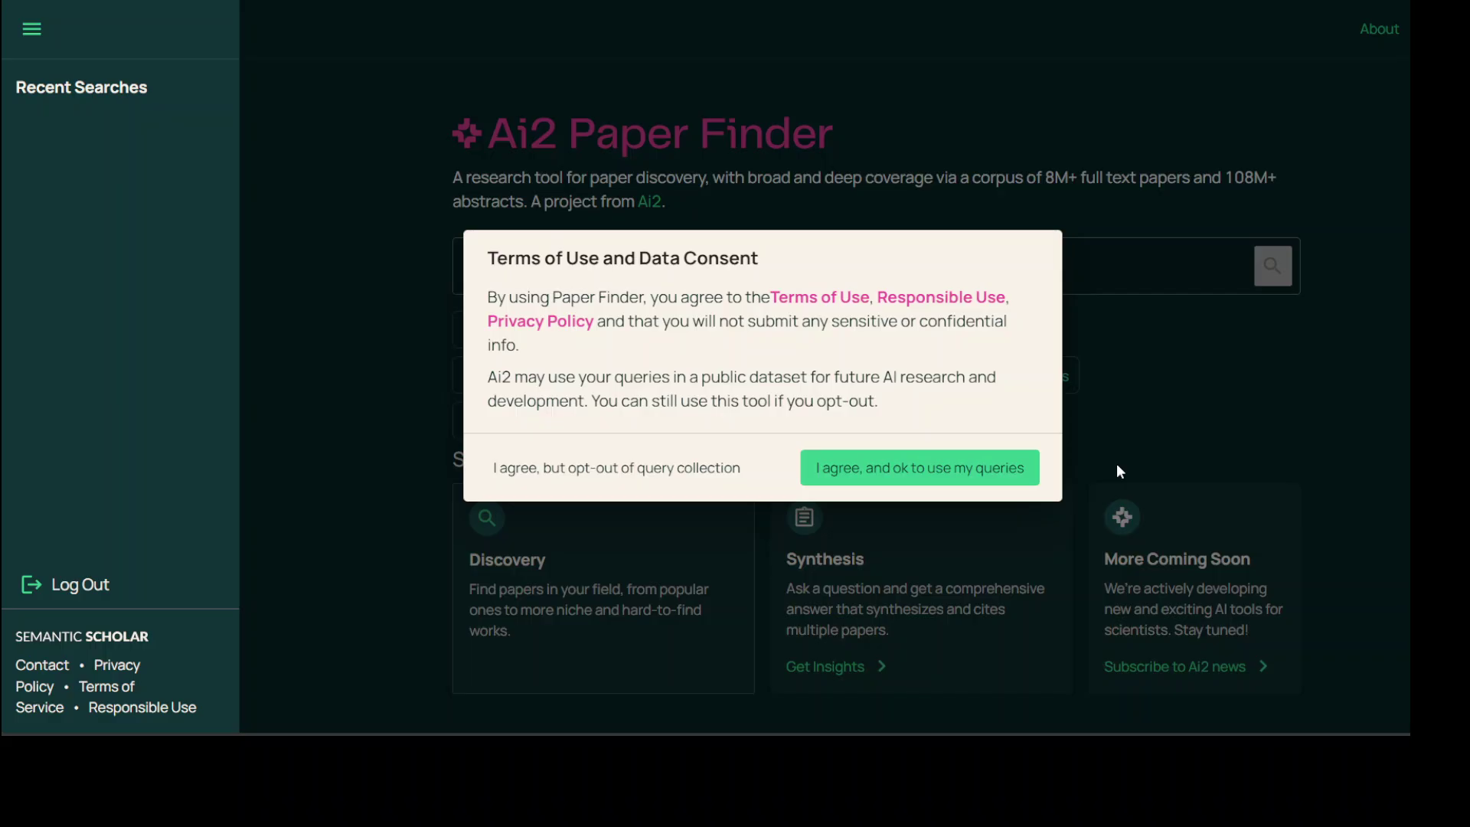
{"action": "left_click", "coordinate": [908, 483]}
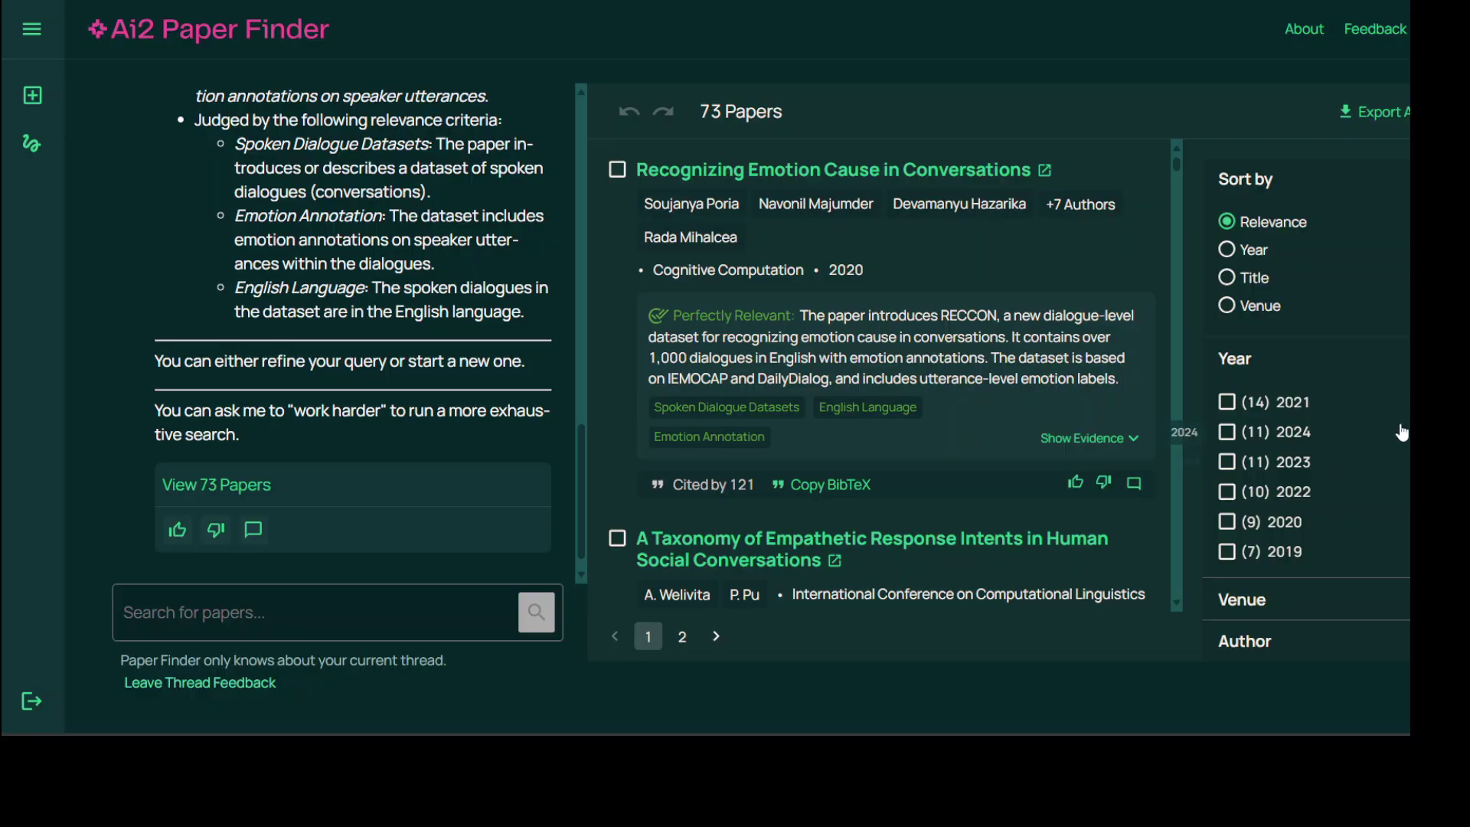
{"action": "scroll", "coordinate": [879, 406], "scroll_direction": "down", "scroll_amount": 2}
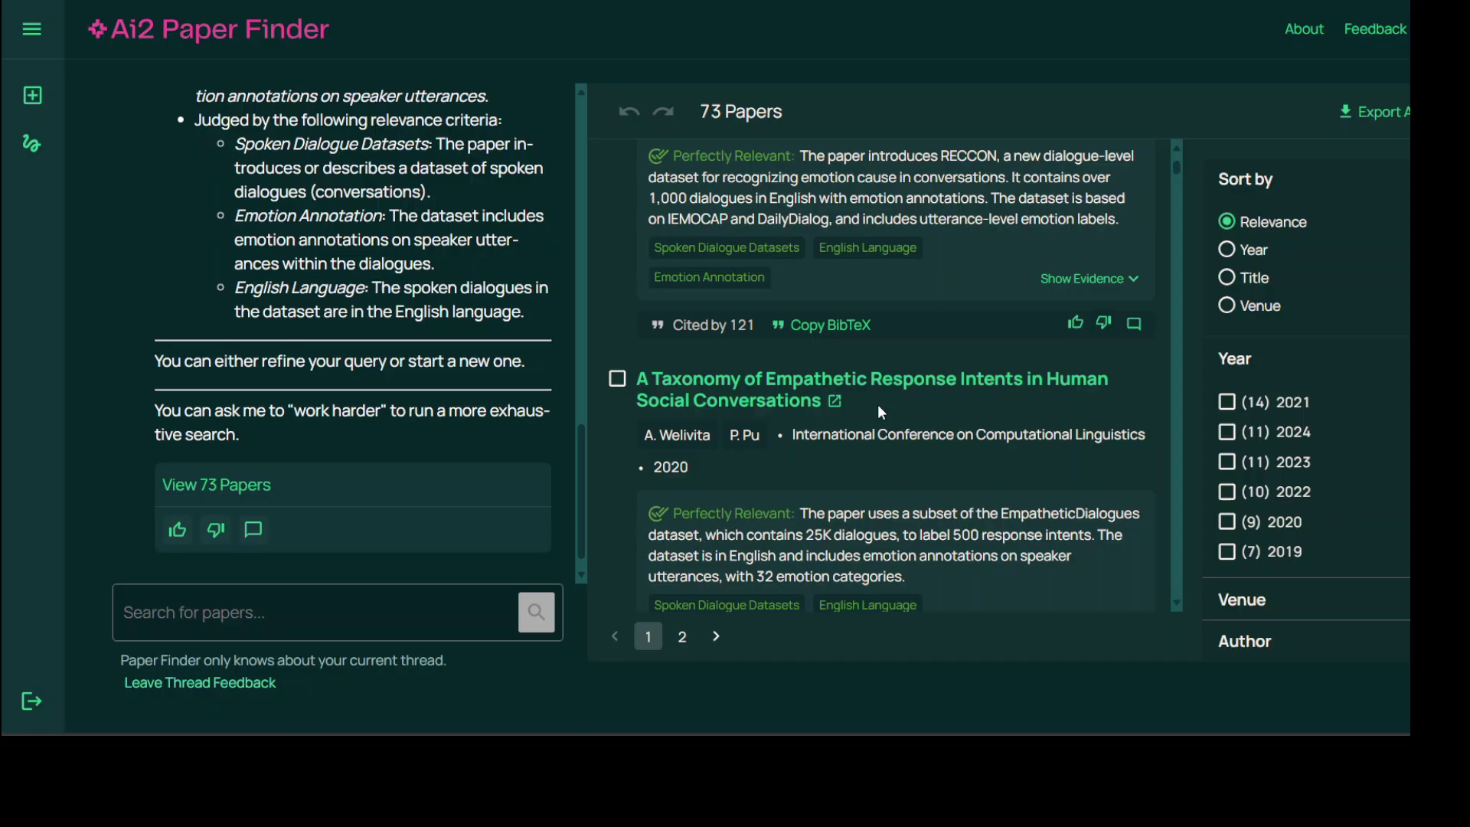
{"action": "scroll", "coordinate": [877, 405], "scroll_direction": "down", "scroll_amount": 2}
{"action": "scroll", "coordinate": [877, 405], "scroll_direction": "down", "scroll_amount": 3}
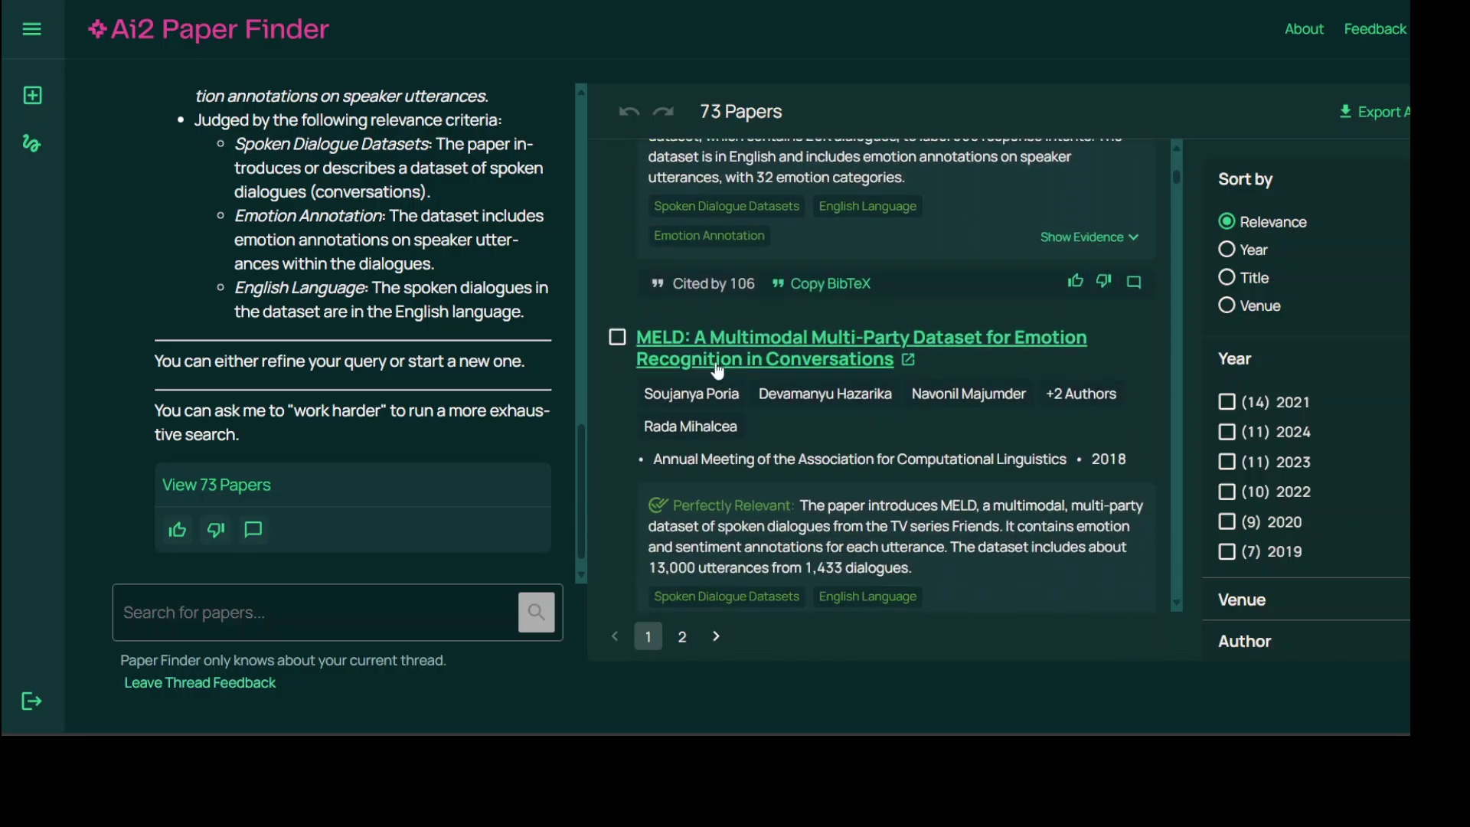
{"action": "left_click", "coordinate": [617, 337]}
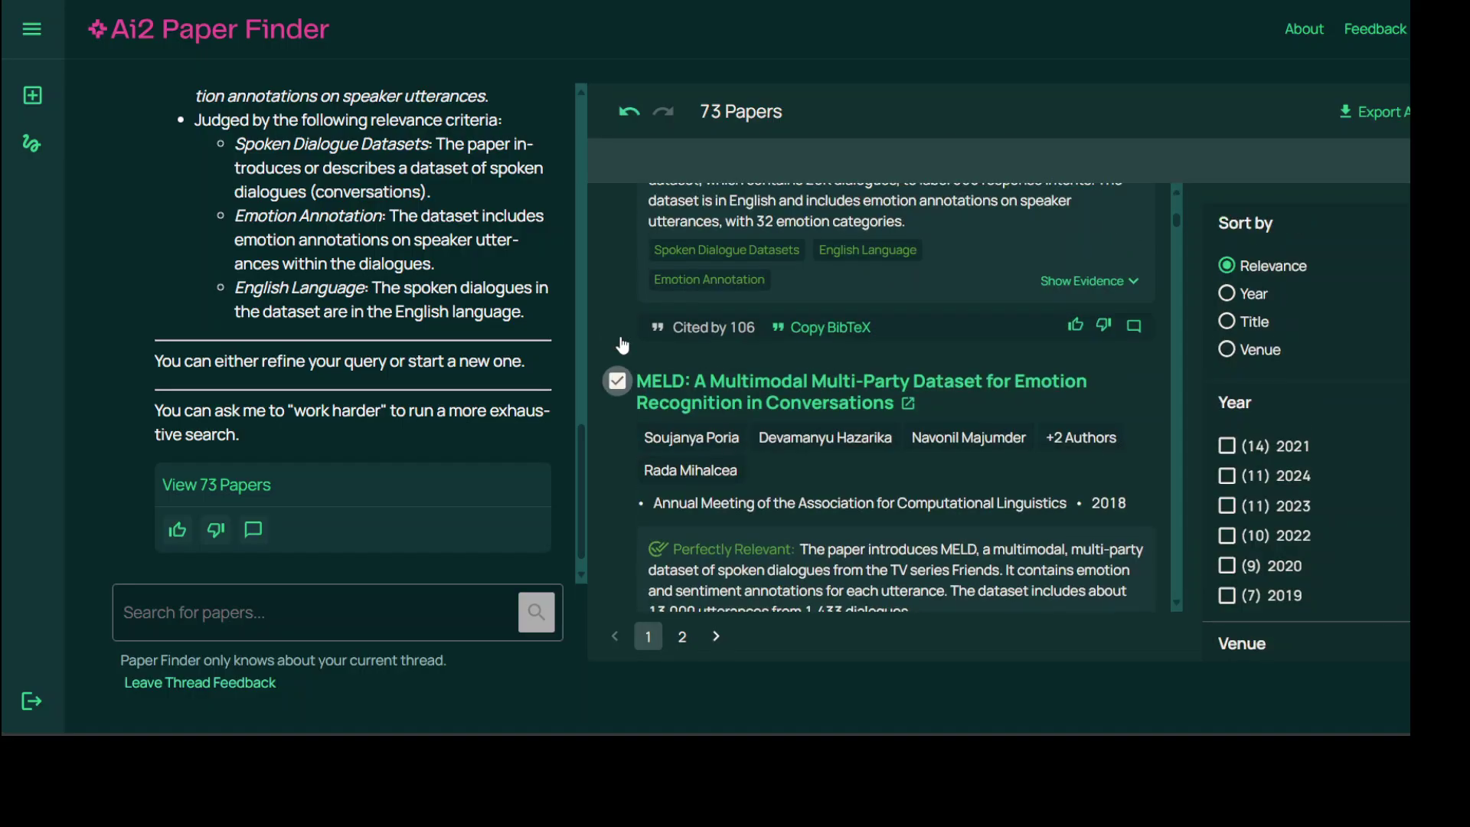
{"action": "left_click", "coordinate": [620, 386]}
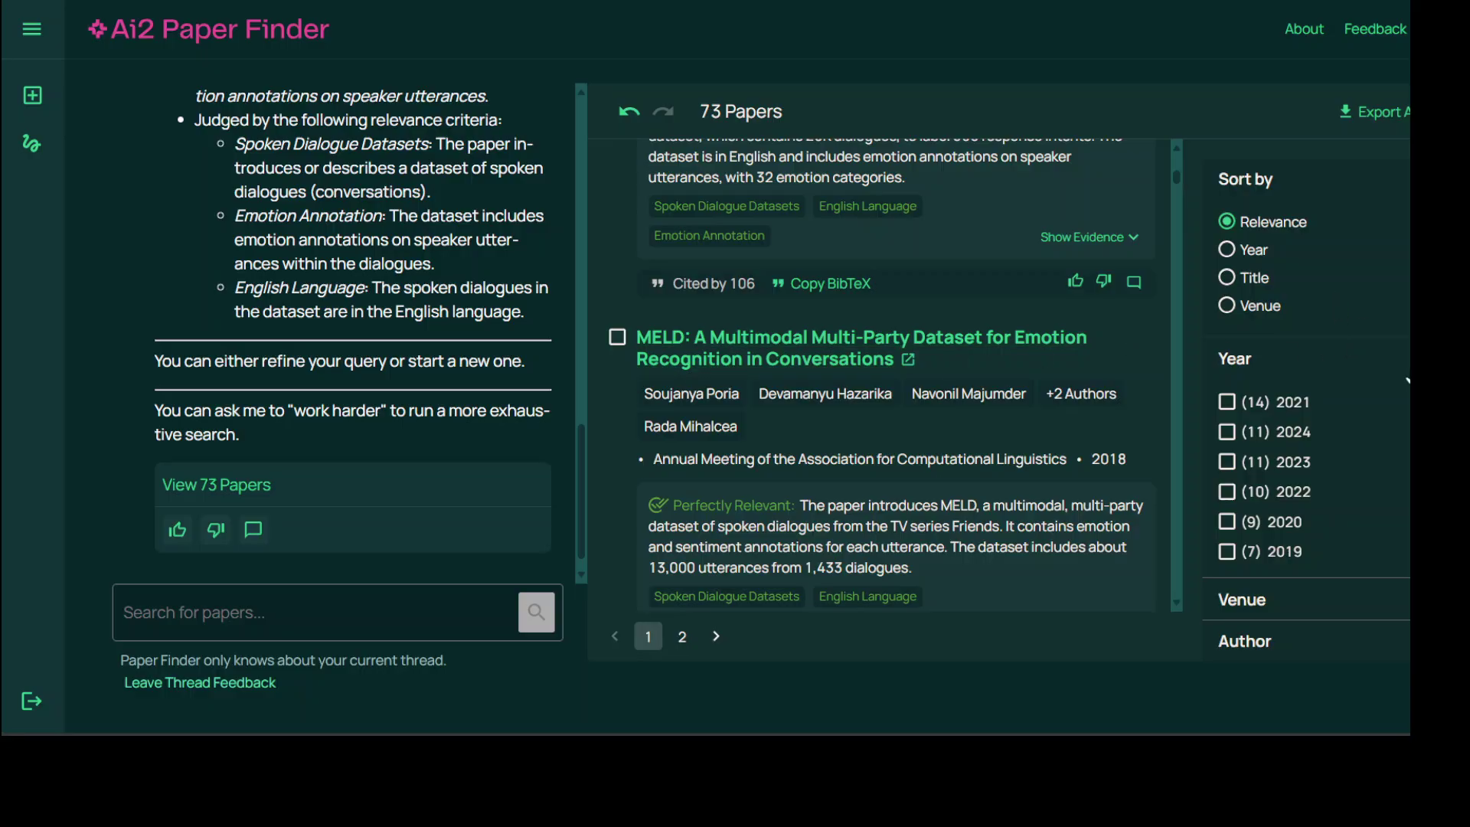
{"action": "left_click", "coordinate": [1259, 307]}
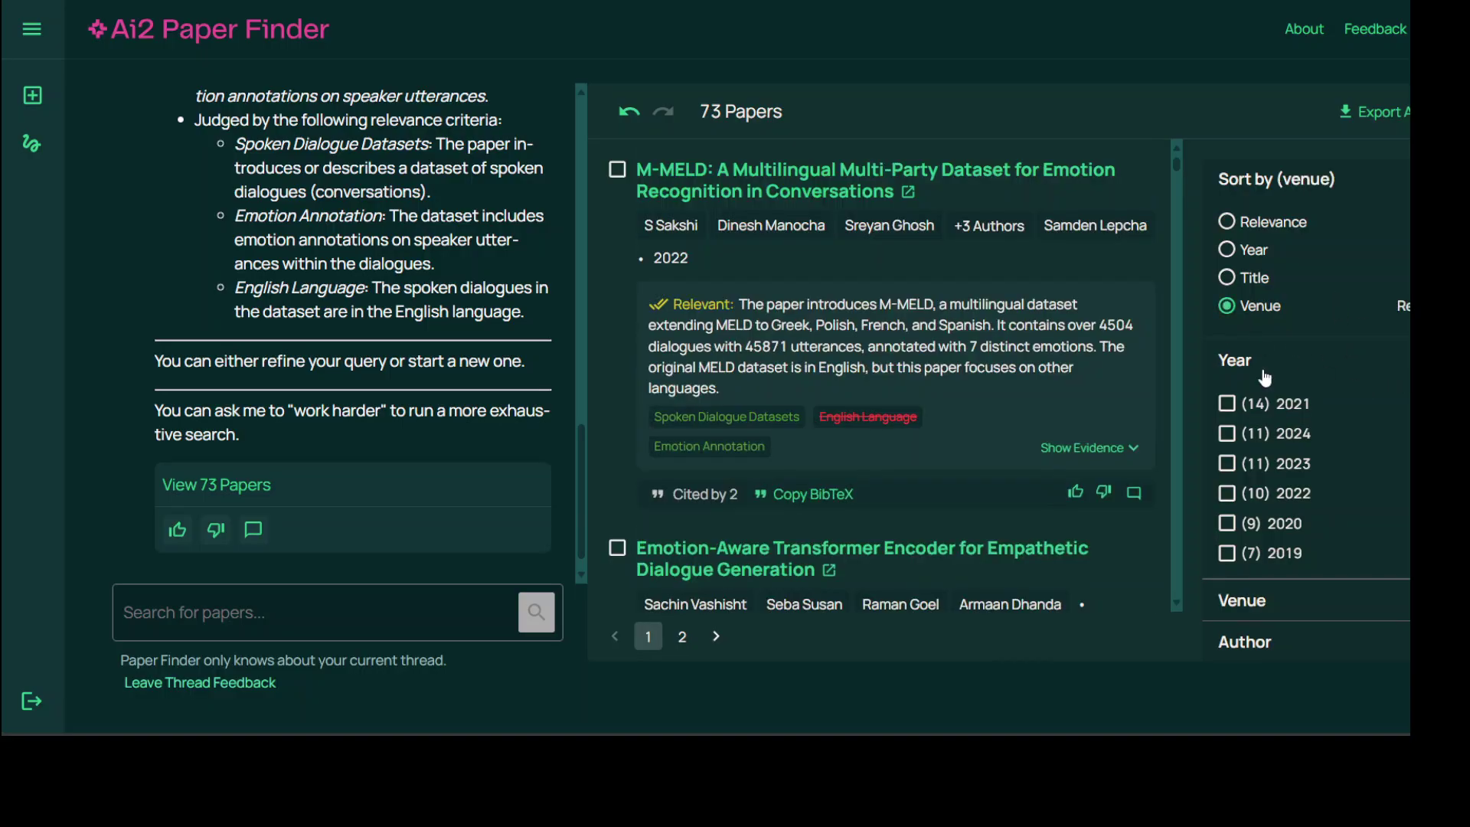
{"action": "left_click", "coordinate": [1272, 222]}
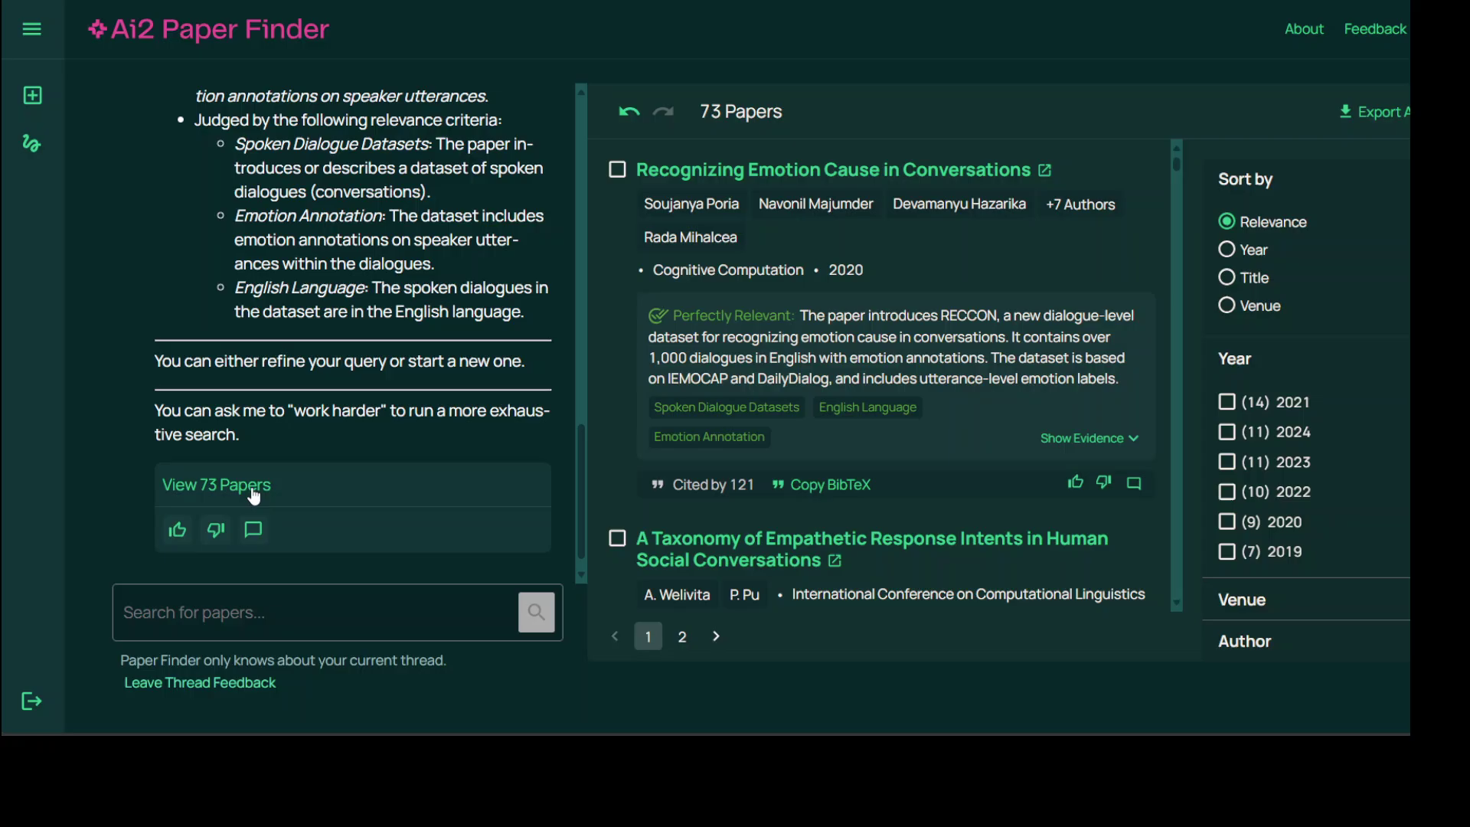
{"action": "scroll", "coordinate": [839, 420], "scroll_direction": "down", "scroll_amount": 10}
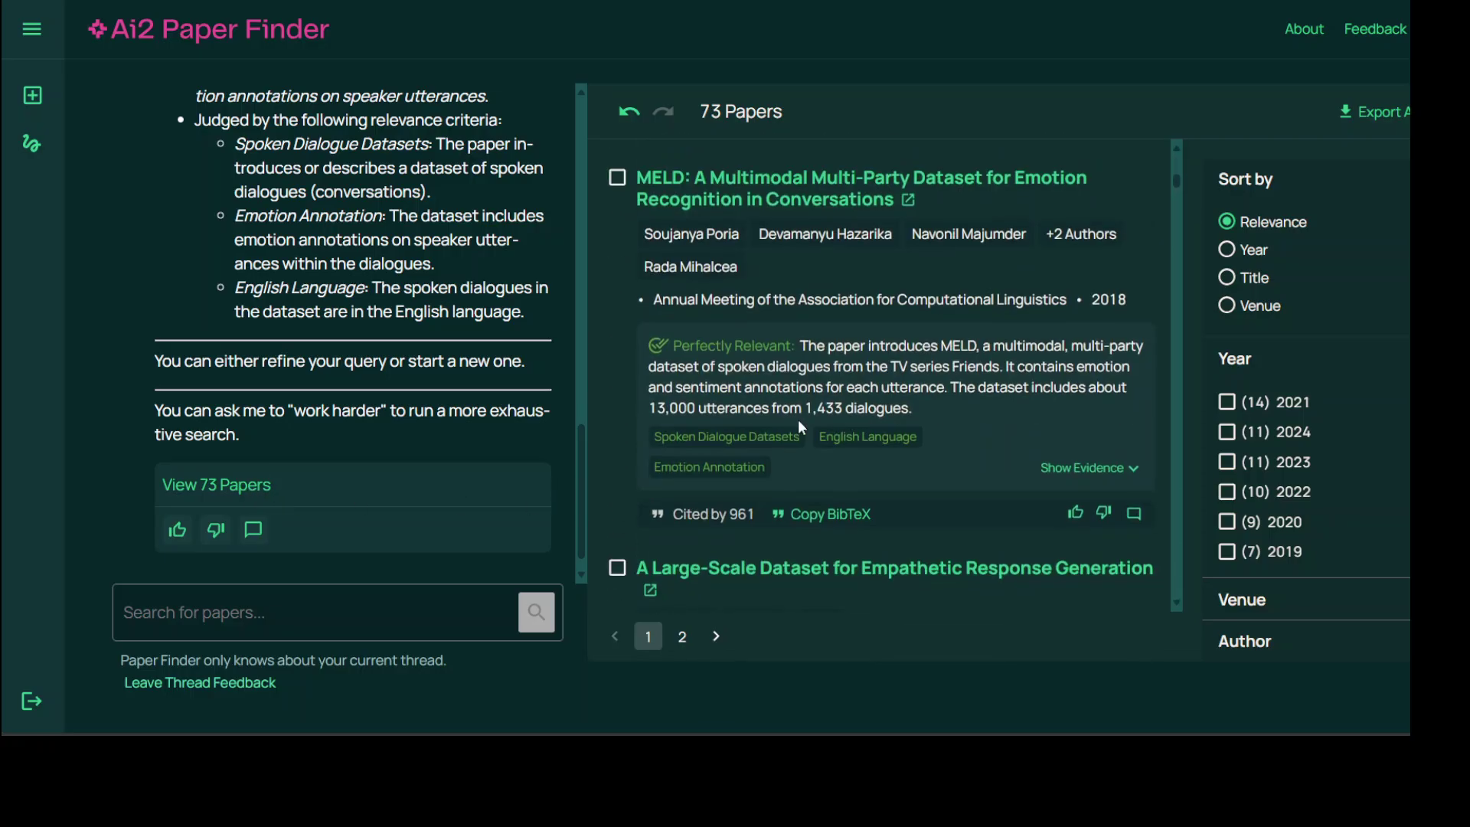
{"action": "scroll", "coordinate": [915, 443], "scroll_direction": "down", "scroll_amount": 2}
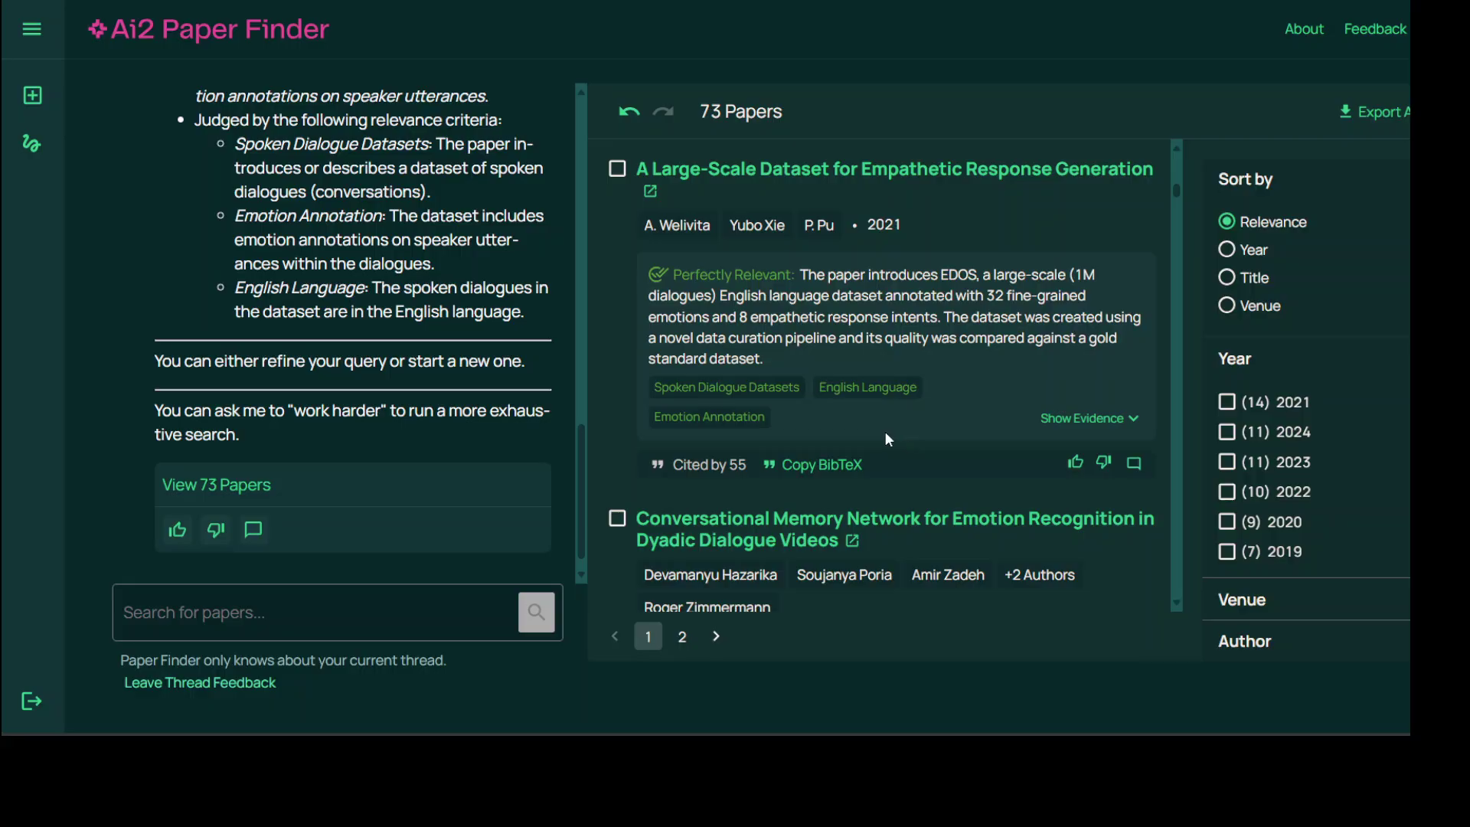
{"action": "scroll", "coordinate": [886, 434], "scroll_direction": "down", "scroll_amount": 4}
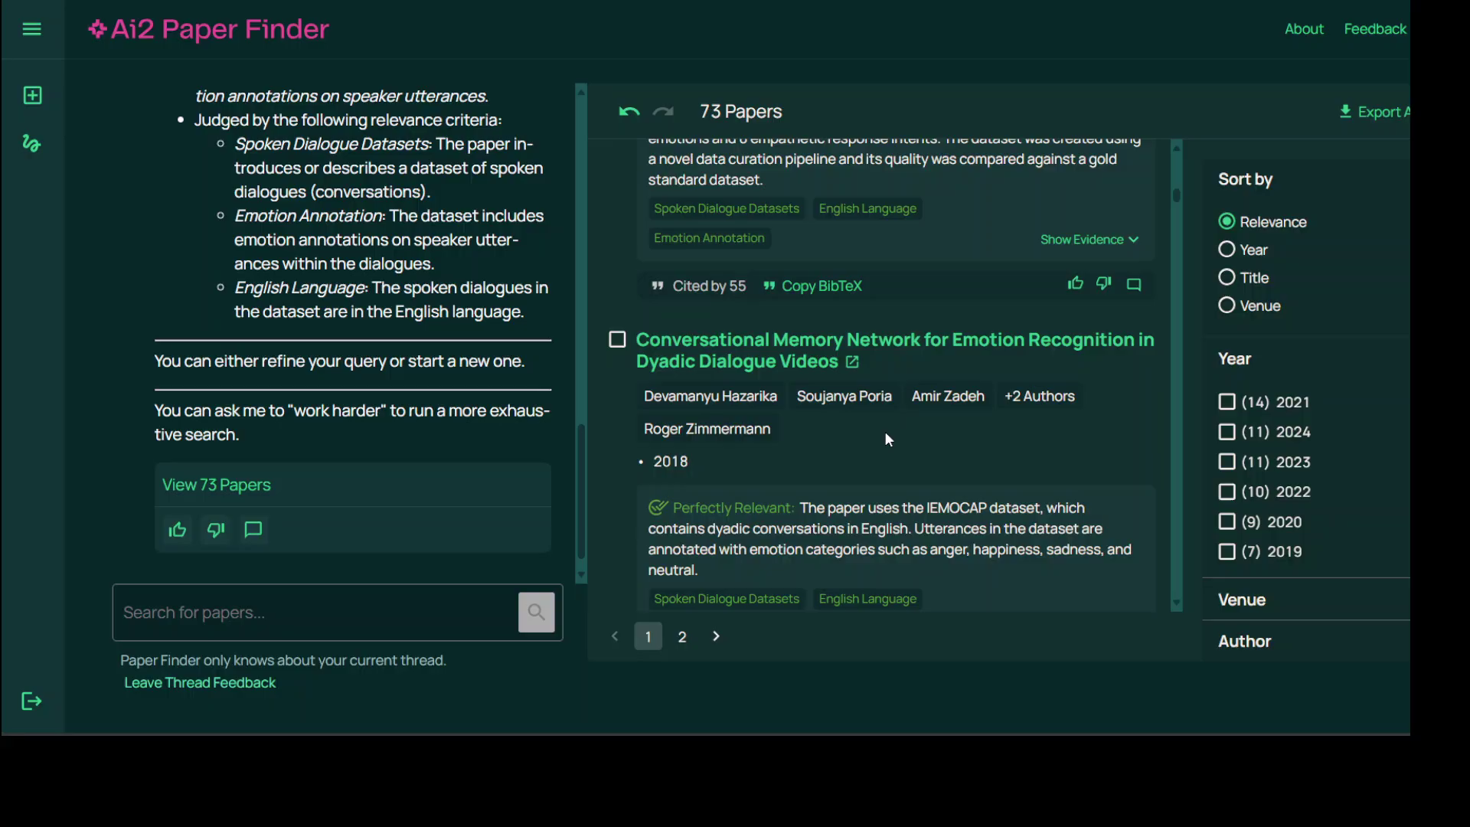
{"action": "scroll", "coordinate": [884, 430], "scroll_direction": "down", "scroll_amount": 9}
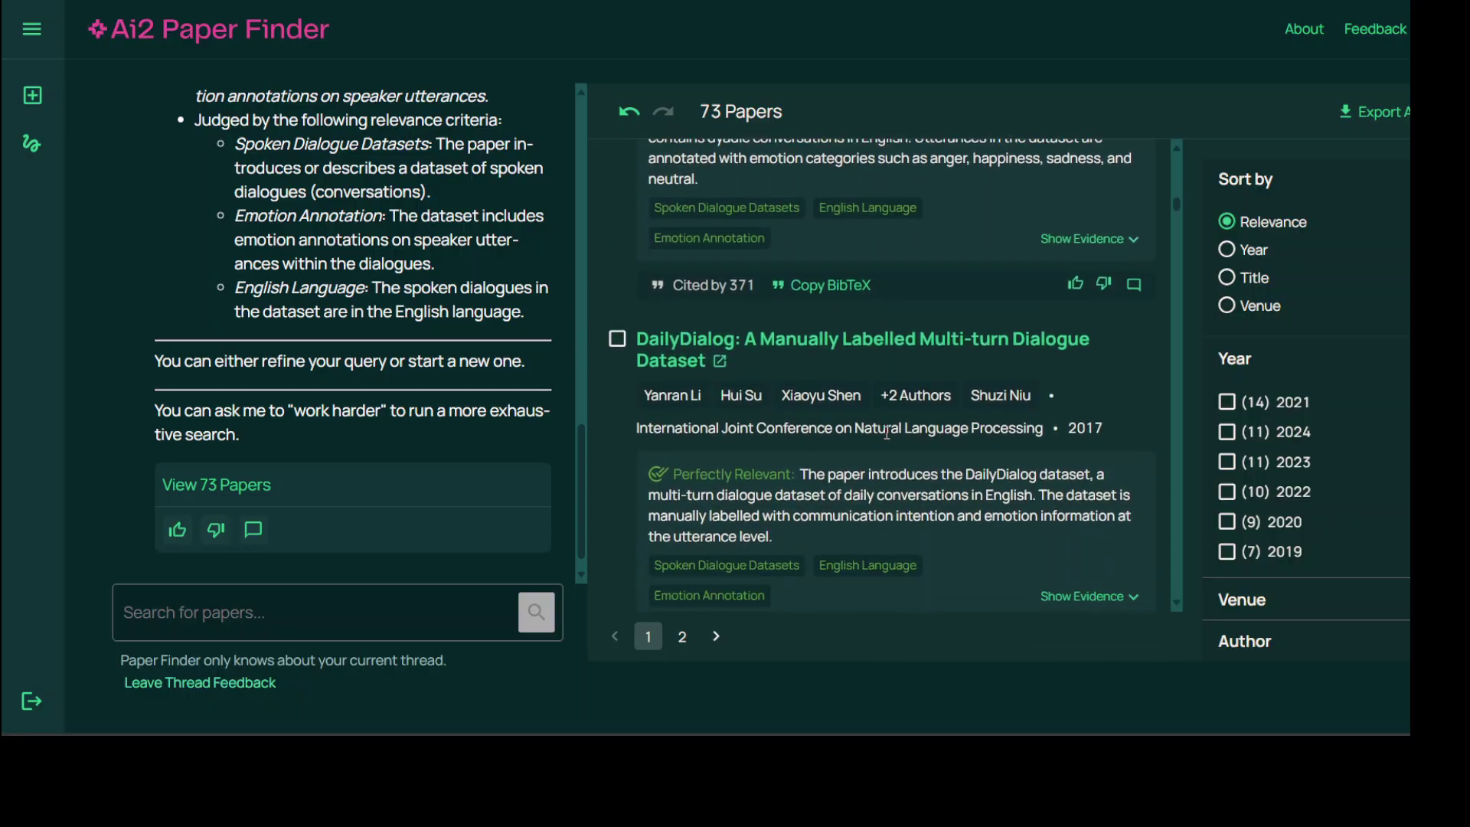
{"action": "scroll", "coordinate": [886, 433], "scroll_direction": "down", "scroll_amount": 2}
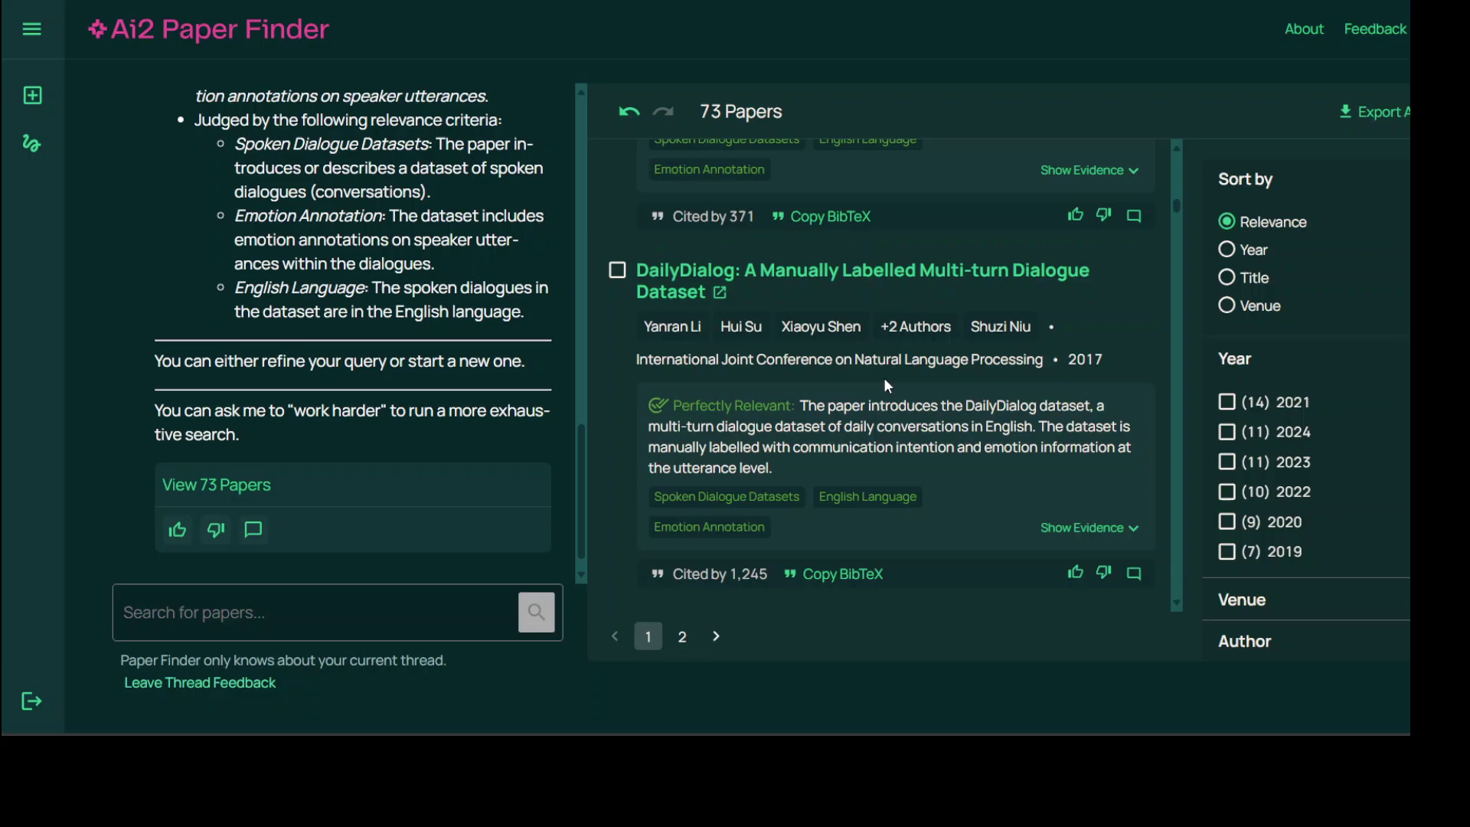
{"action": "scroll", "coordinate": [886, 381], "scroll_direction": "down", "scroll_amount": 7}
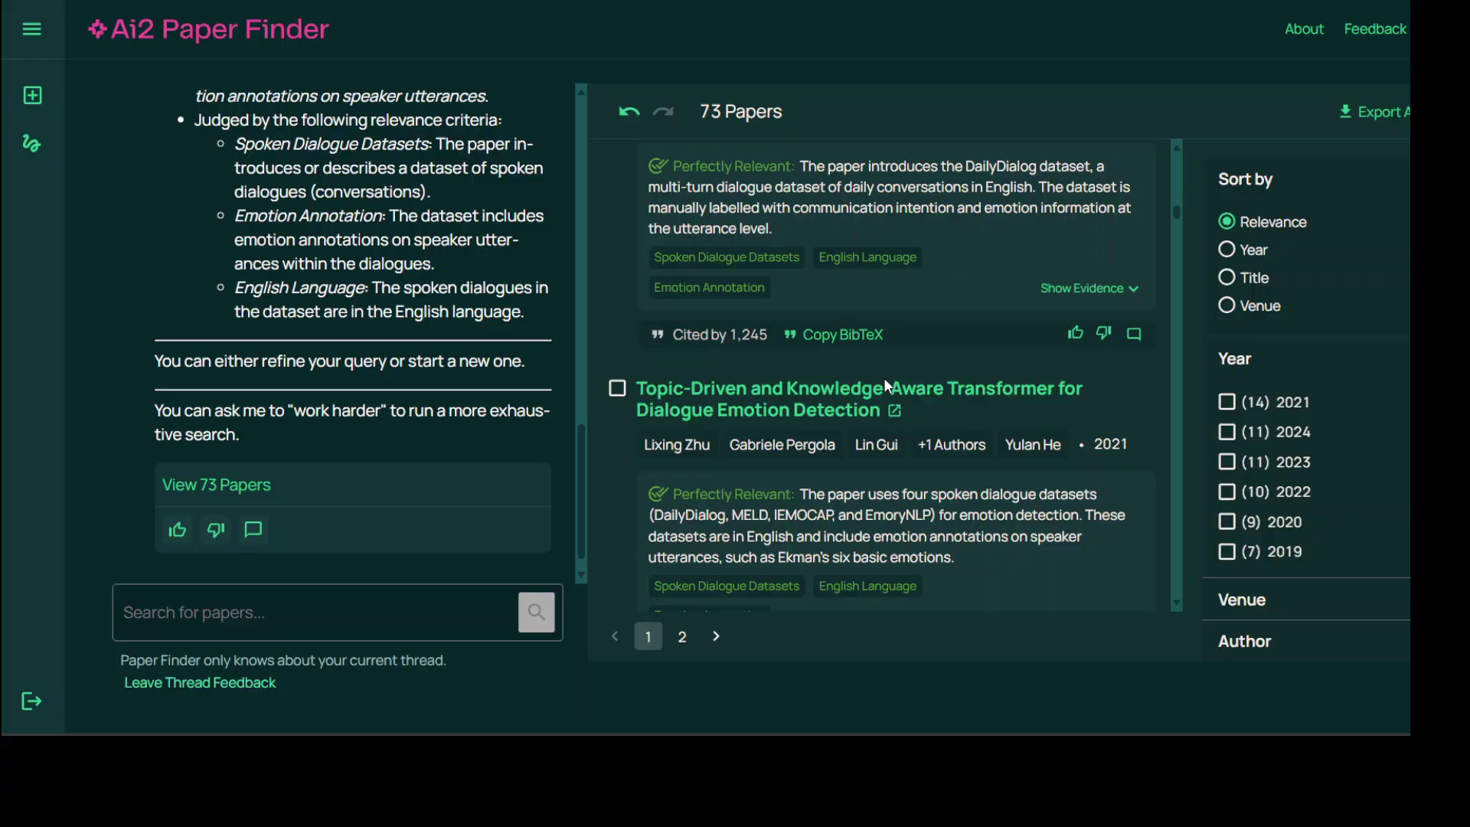
{"action": "scroll", "coordinate": [887, 385], "scroll_direction": "down", "scroll_amount": 4}
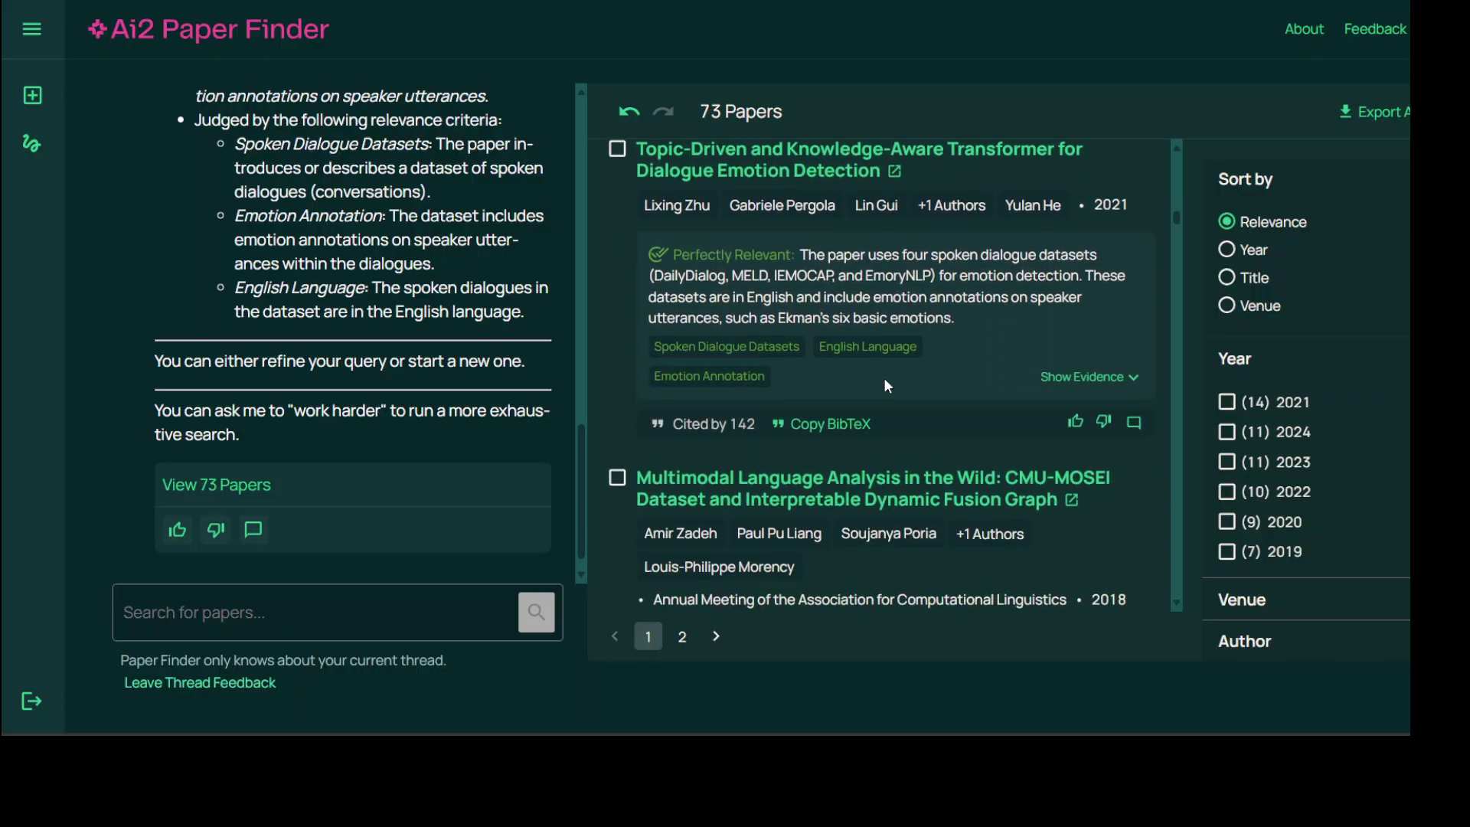
{"action": "scroll", "coordinate": [883, 379], "scroll_direction": "down", "scroll_amount": 4}
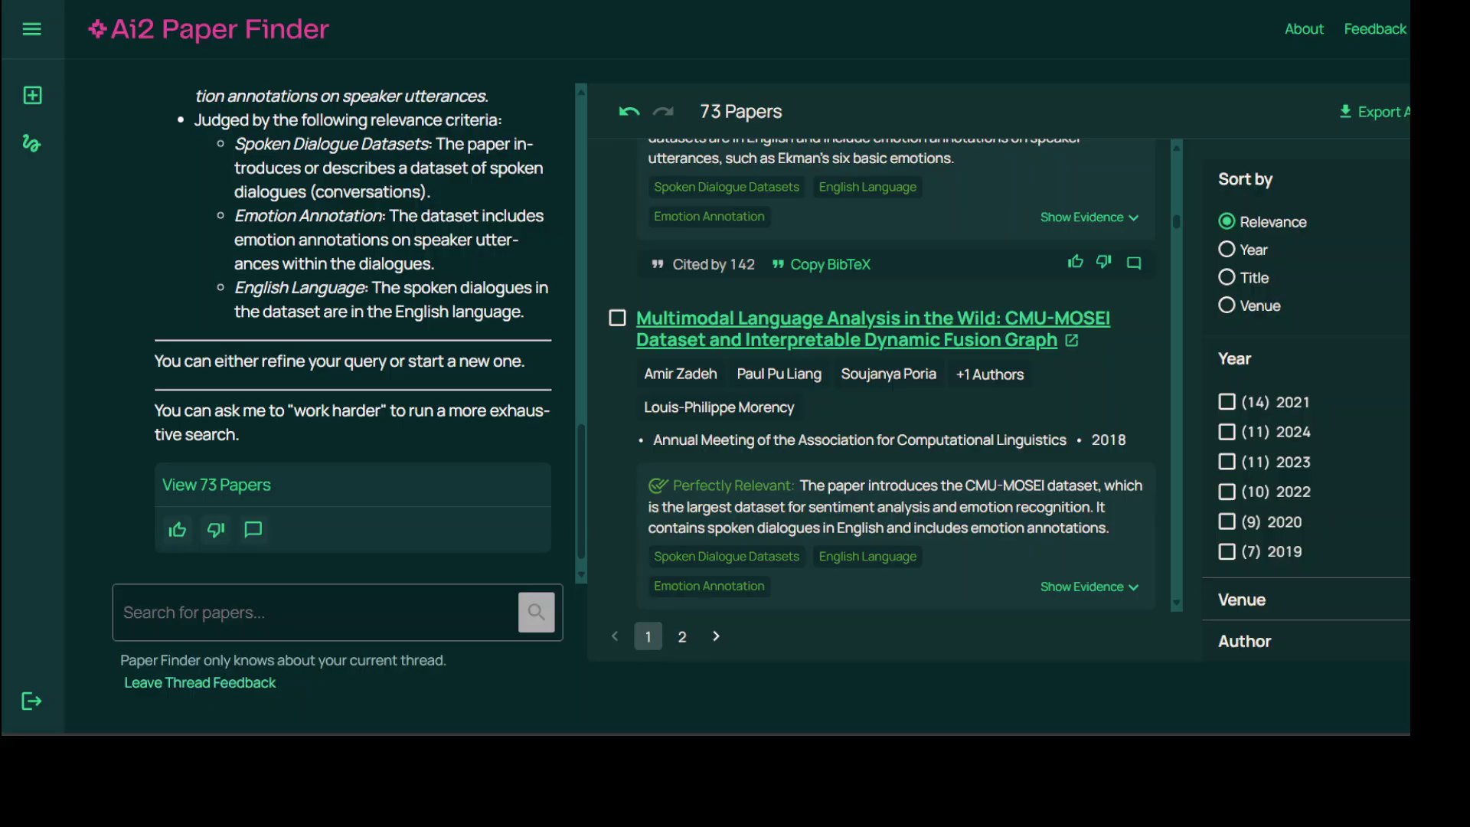
{"action": "scroll", "coordinate": [881, 375], "scroll_direction": "up", "scroll_amount": 3}
{"action": "scroll", "coordinate": [352, 329], "scroll_direction": "up", "scroll_amount": 15}
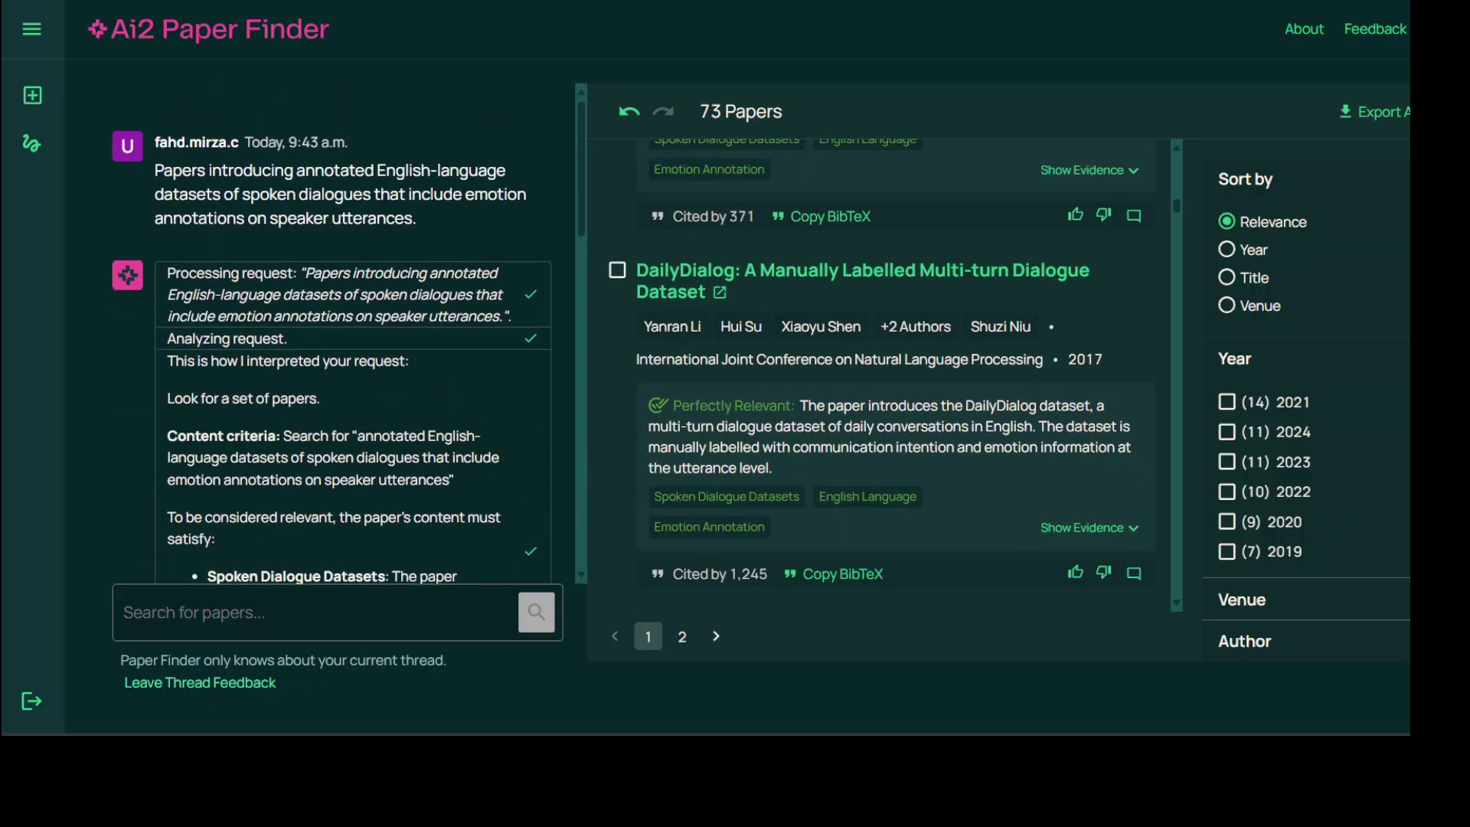
{"action": "scroll", "coordinate": [880, 375], "scroll_direction": "up", "scroll_amount": 10}
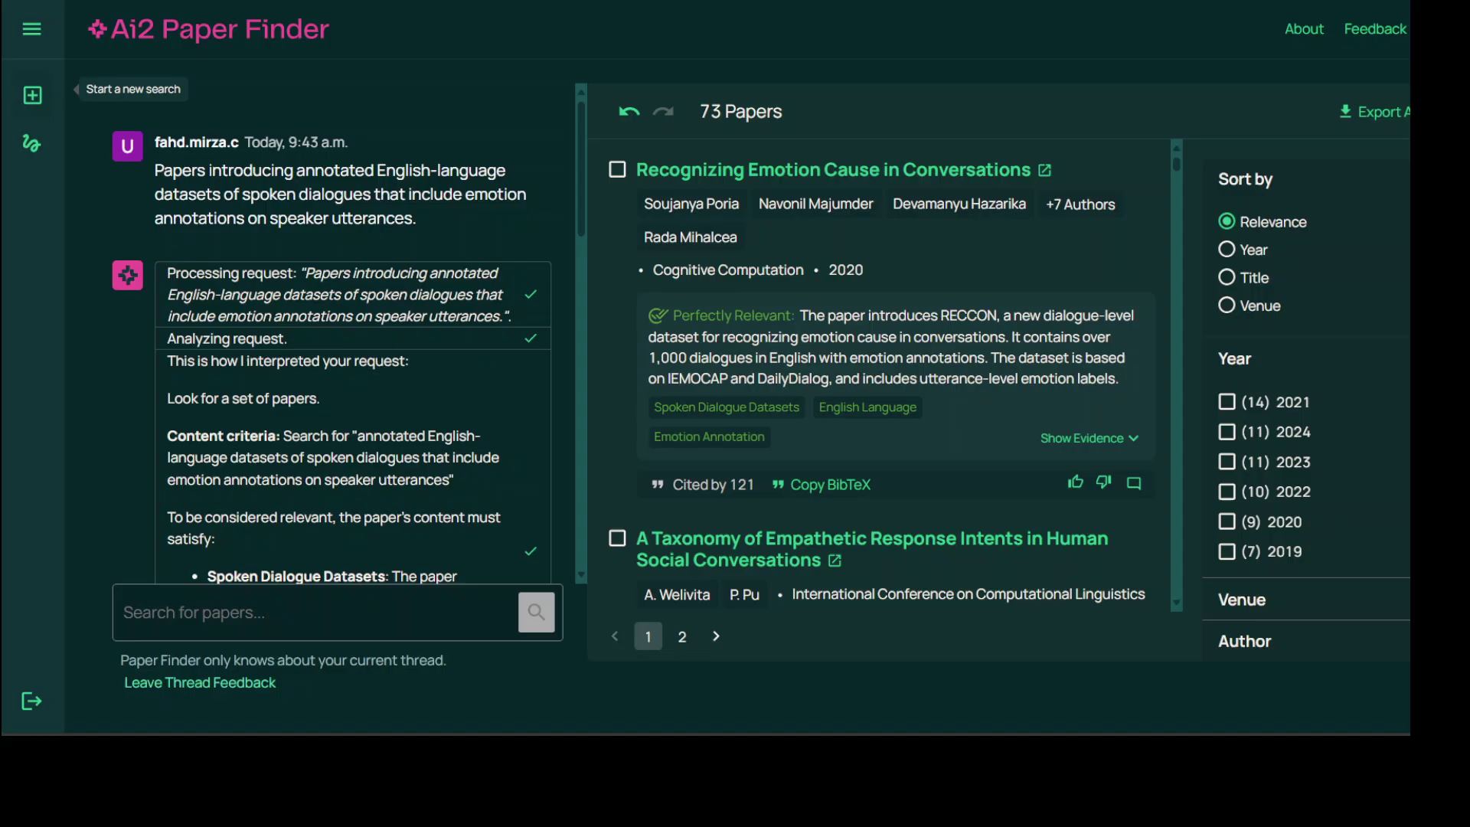
{"action": "left_click", "coordinate": [33, 95]}
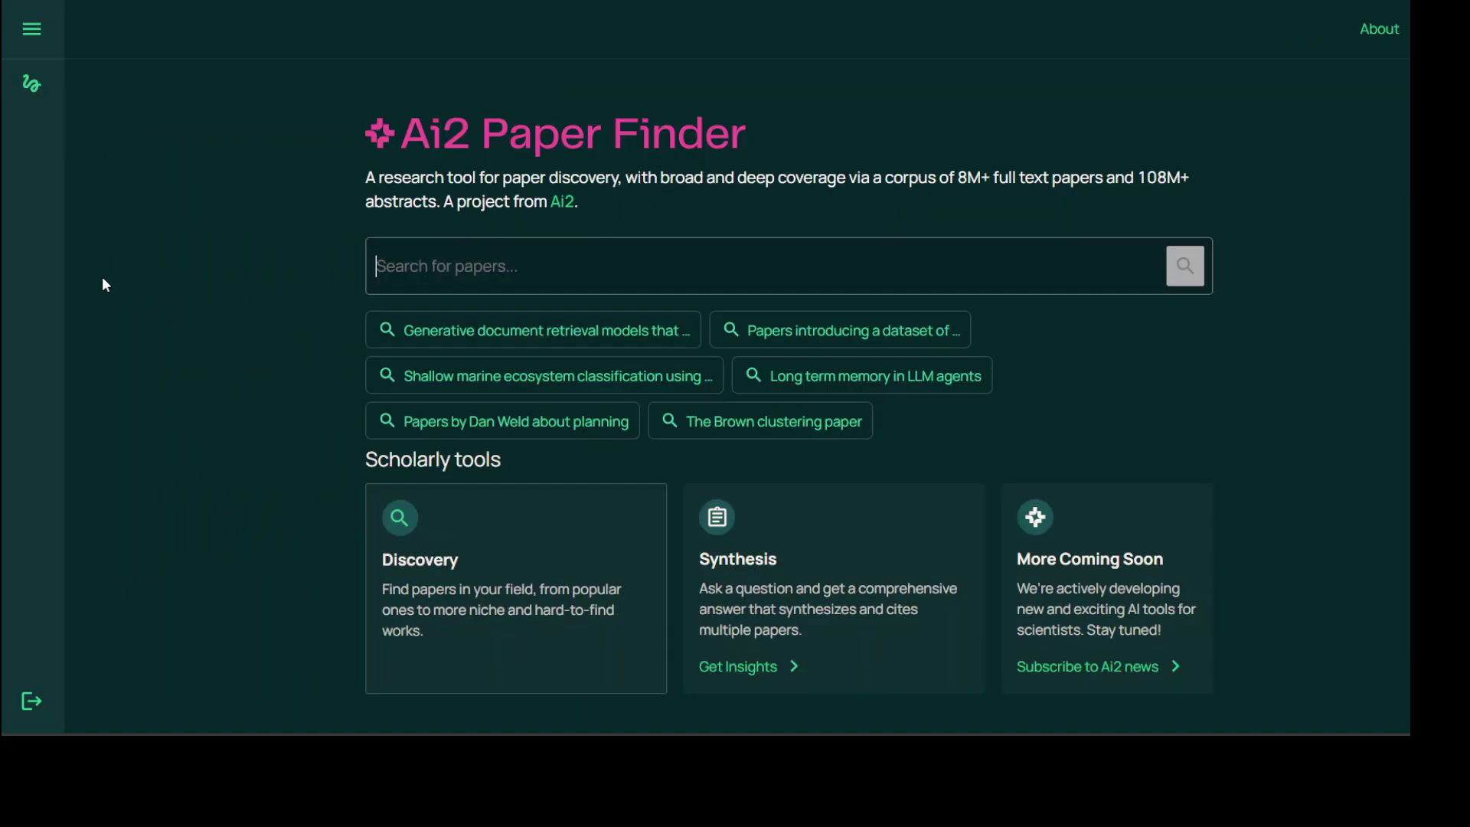
{"action": "left_click", "coordinate": [31, 83]}
{"action": "left_click", "coordinate": [115, 127]}
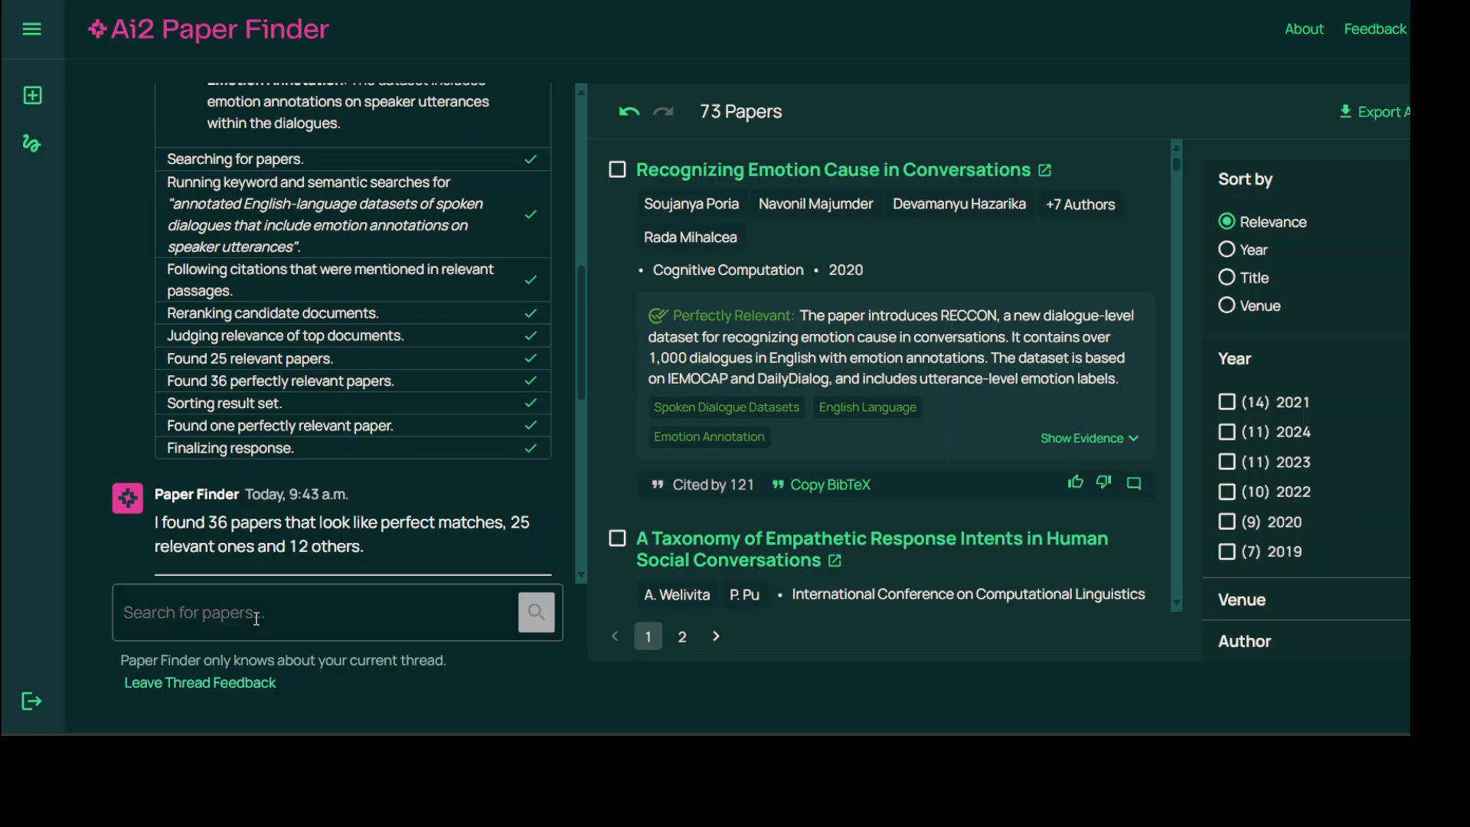
- Send the follow-up request 'only show me the papers from 2025'
{"action": "type", "text": "only show me h"}
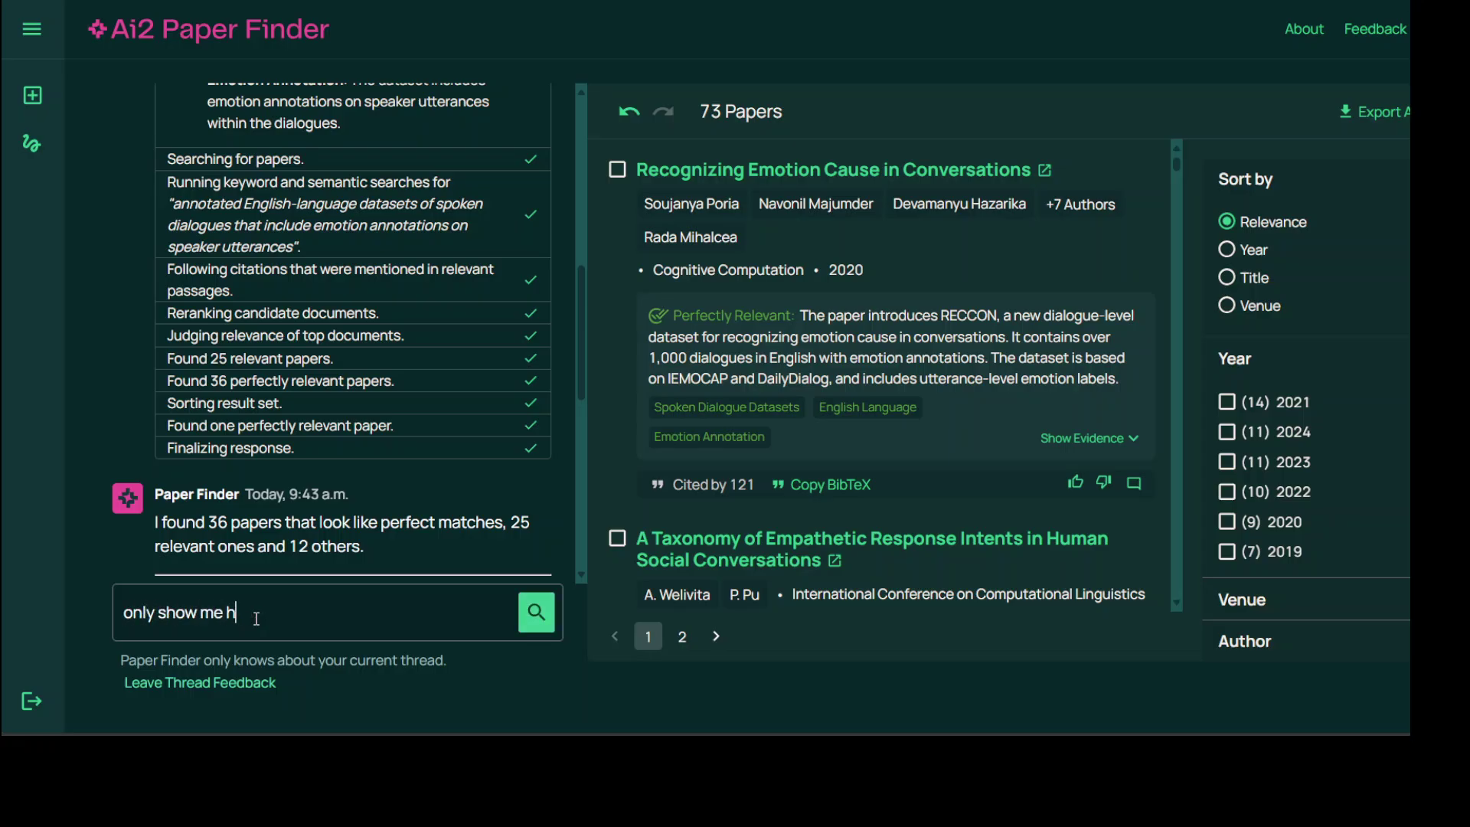
{"action": "key", "text": "BackSpace"}
{"action": "type", "text": "the papers from"}
{"action": "type", "text": " 20"}
{"action": "type", "text": "1"}
{"action": "key", "text": "BackSpace"}
{"action": "type", "text": "25"}
{"action": "key", "text": "Return"}
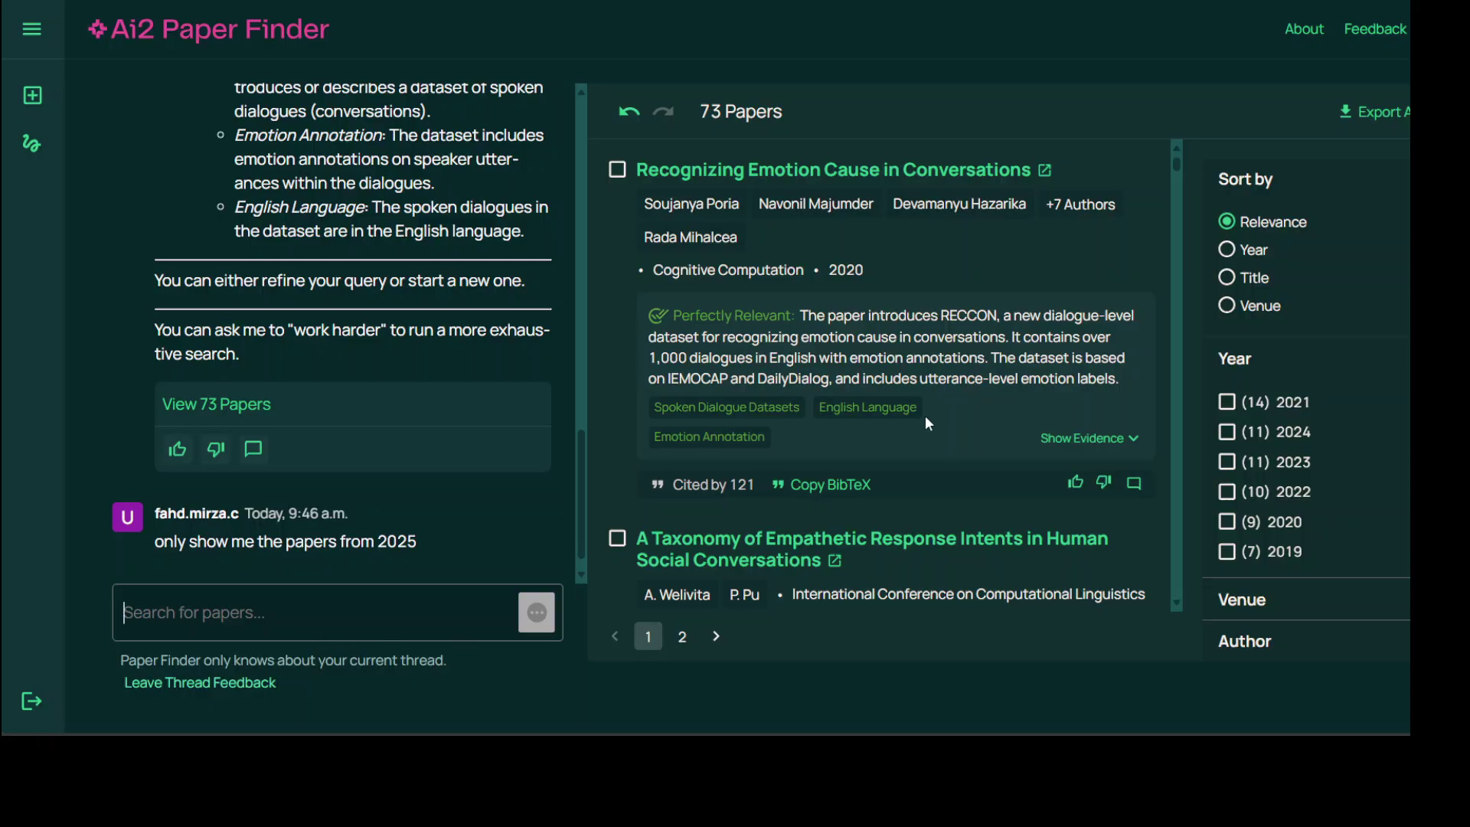
- Browse the 115 refined results and open the Venue filter in the sidebar
{"action": "scroll", "coordinate": [966, 517], "scroll_direction": "down", "scroll_amount": 5}
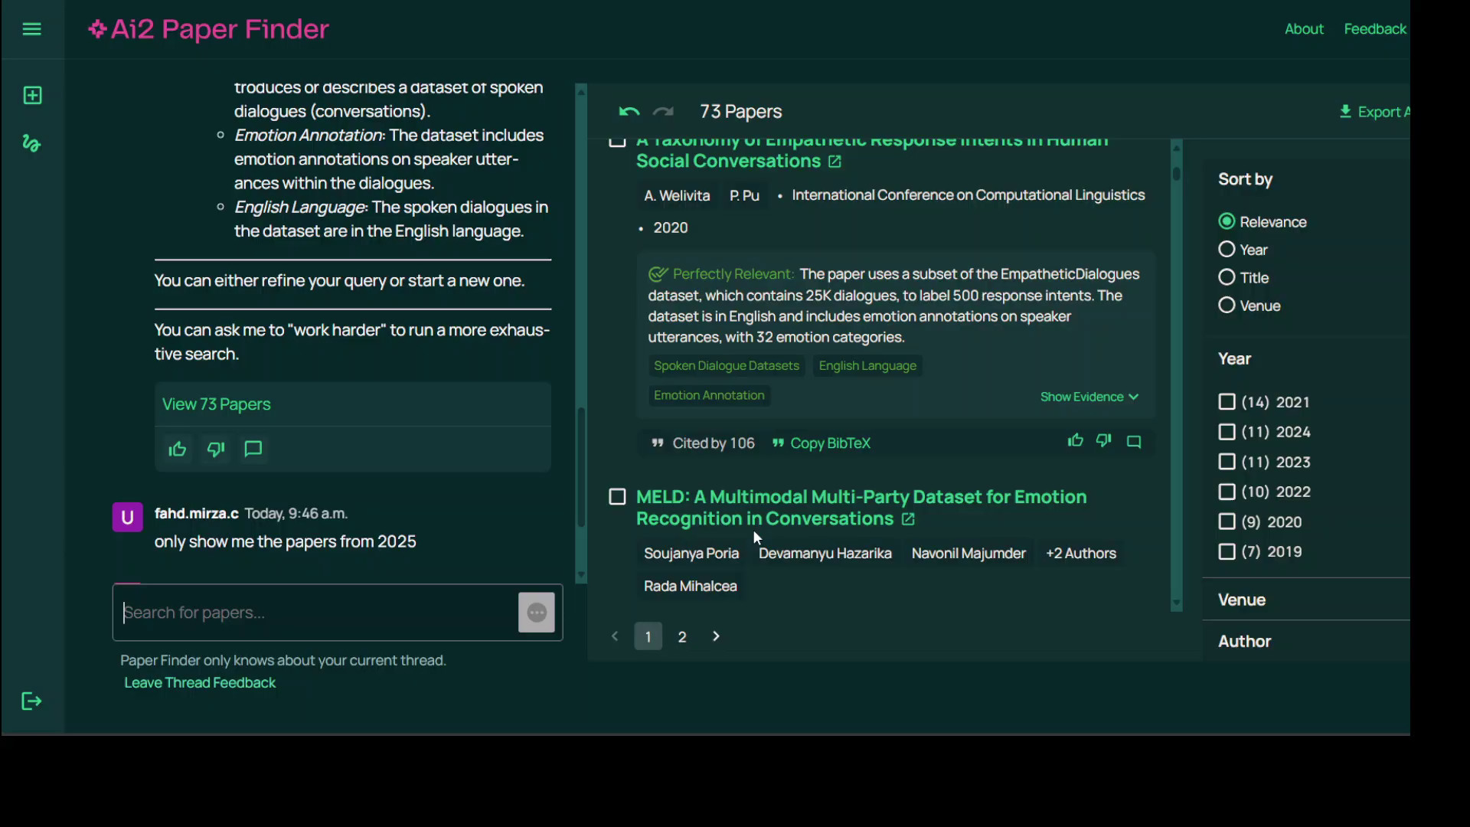
{"action": "scroll", "coordinate": [752, 530], "scroll_direction": "down", "scroll_amount": 5}
{"action": "scroll", "coordinate": [918, 452], "scroll_direction": "down", "scroll_amount": 4}
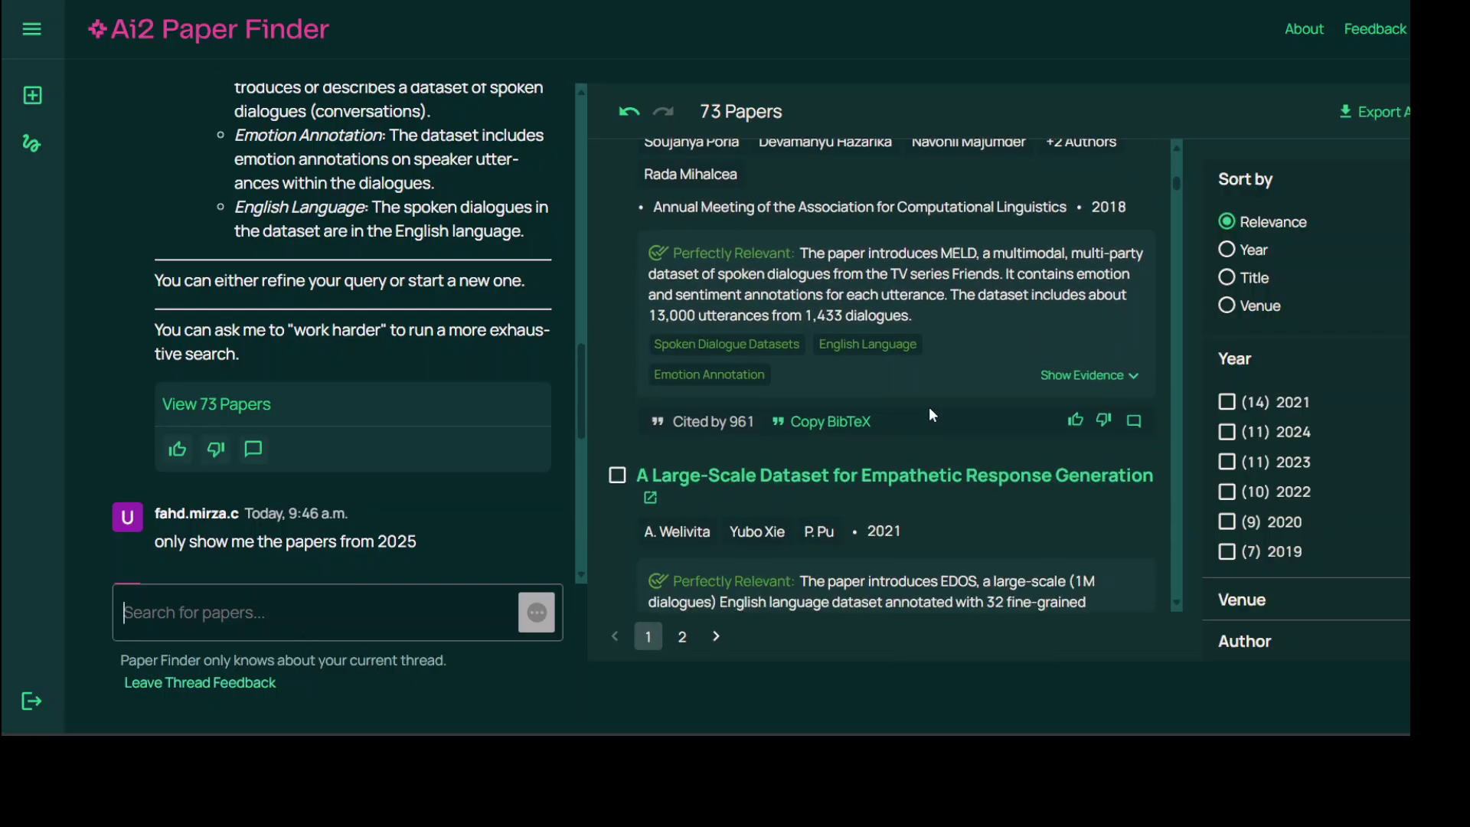
{"action": "scroll", "coordinate": [912, 499], "scroll_direction": "up", "scroll_amount": 10}
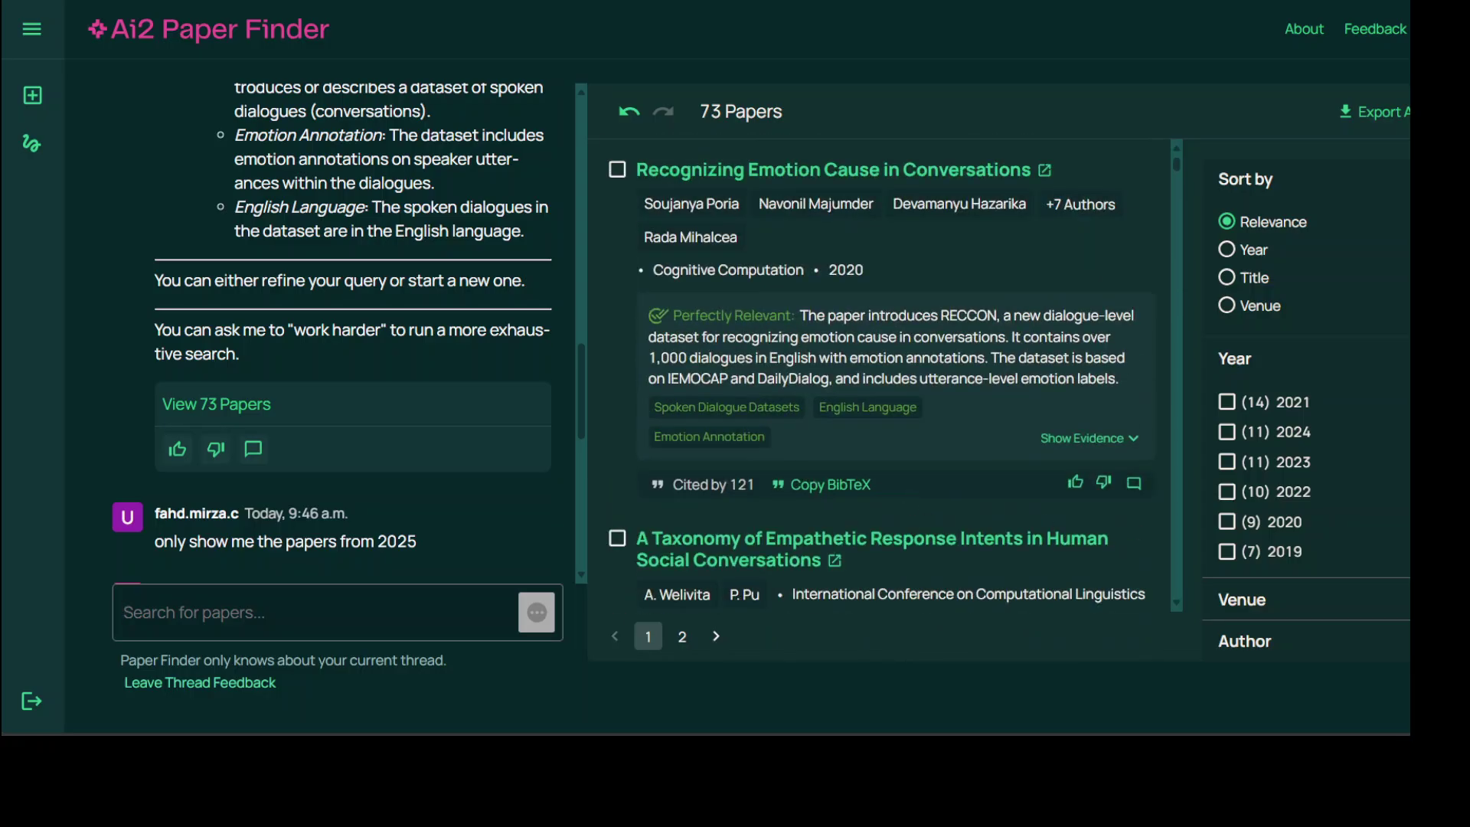
{"action": "left_click", "coordinate": [1242, 599]}
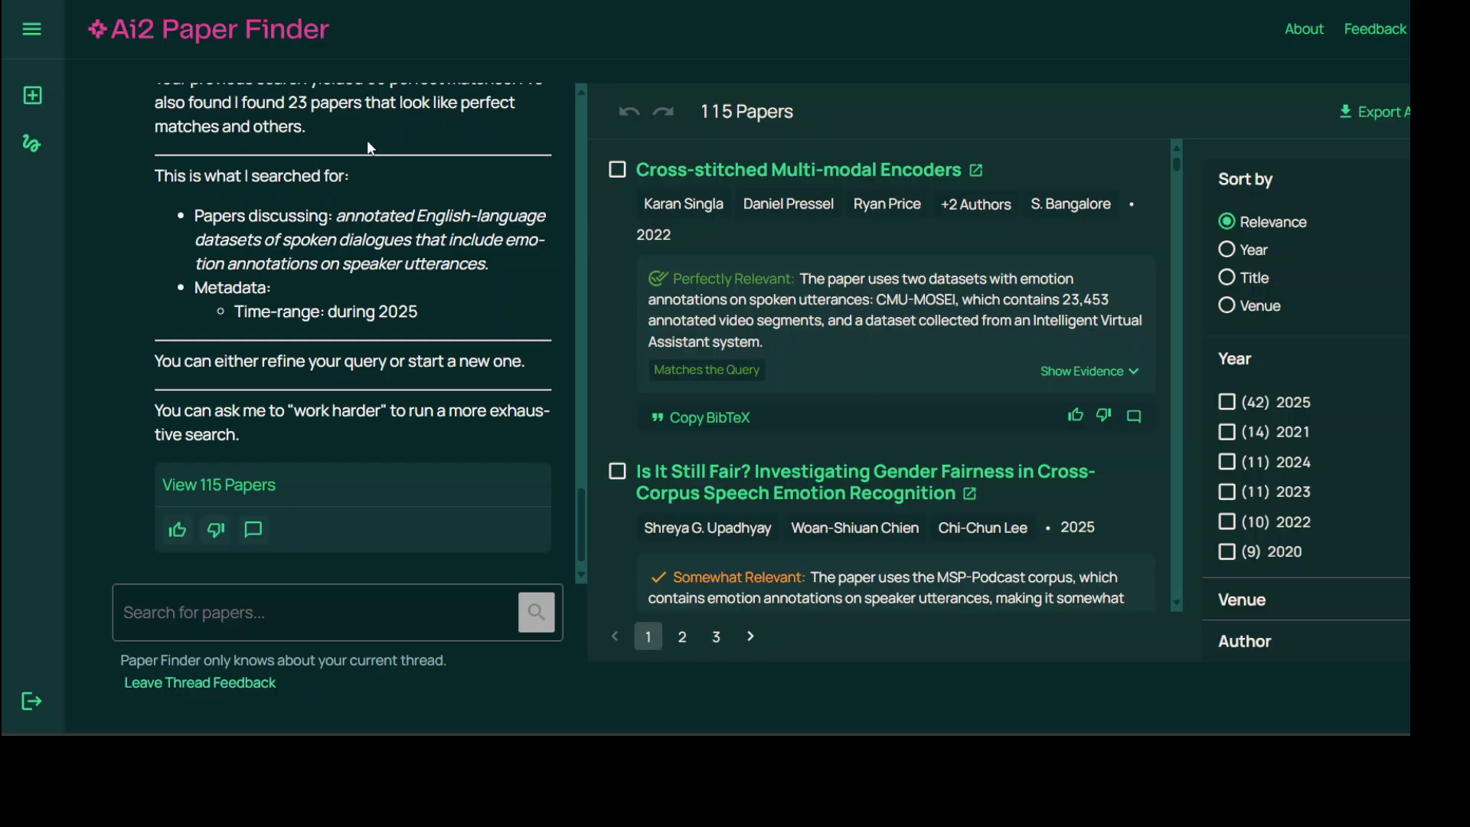
- Find the 'Is It Still Fair?' card, highlight its 2025 year and show its evidence
{"action": "scroll", "coordinate": [808, 490], "scroll_direction": "down", "scroll_amount": 2}
{"action": "scroll", "coordinate": [809, 482], "scroll_direction": "down", "scroll_amount": 1}
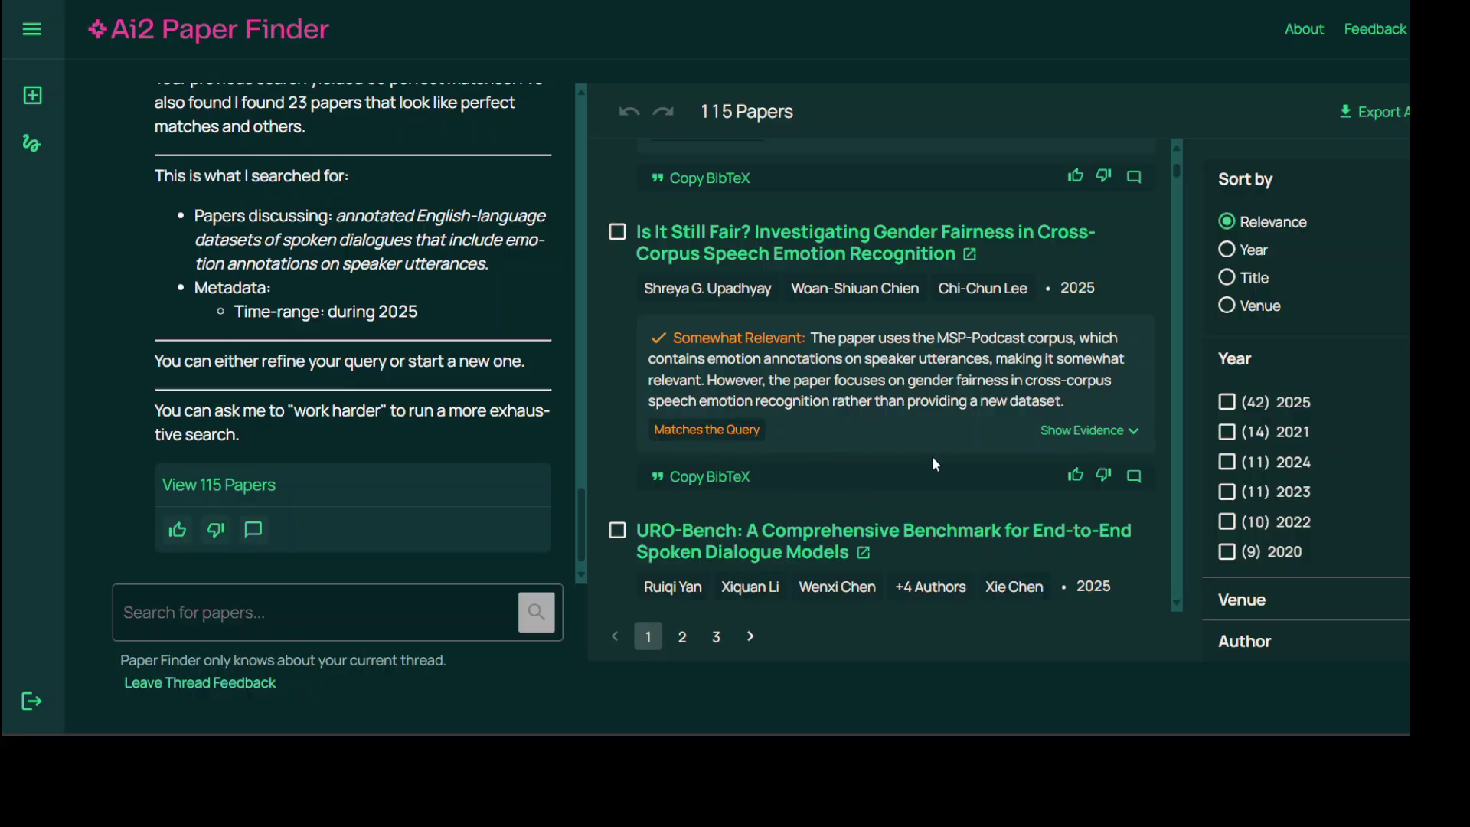
{"action": "left_click_drag", "start_coordinate": [1070, 287], "coordinate": [1103, 289]}
{"action": "left_click", "coordinate": [1133, 429]}
- Expand the paper's full abstract and its relevant passages
{"action": "scroll", "coordinate": [1108, 435], "scroll_direction": "down", "scroll_amount": 1}
{"action": "scroll", "coordinate": [1108, 435], "scroll_direction": "down", "scroll_amount": 2}
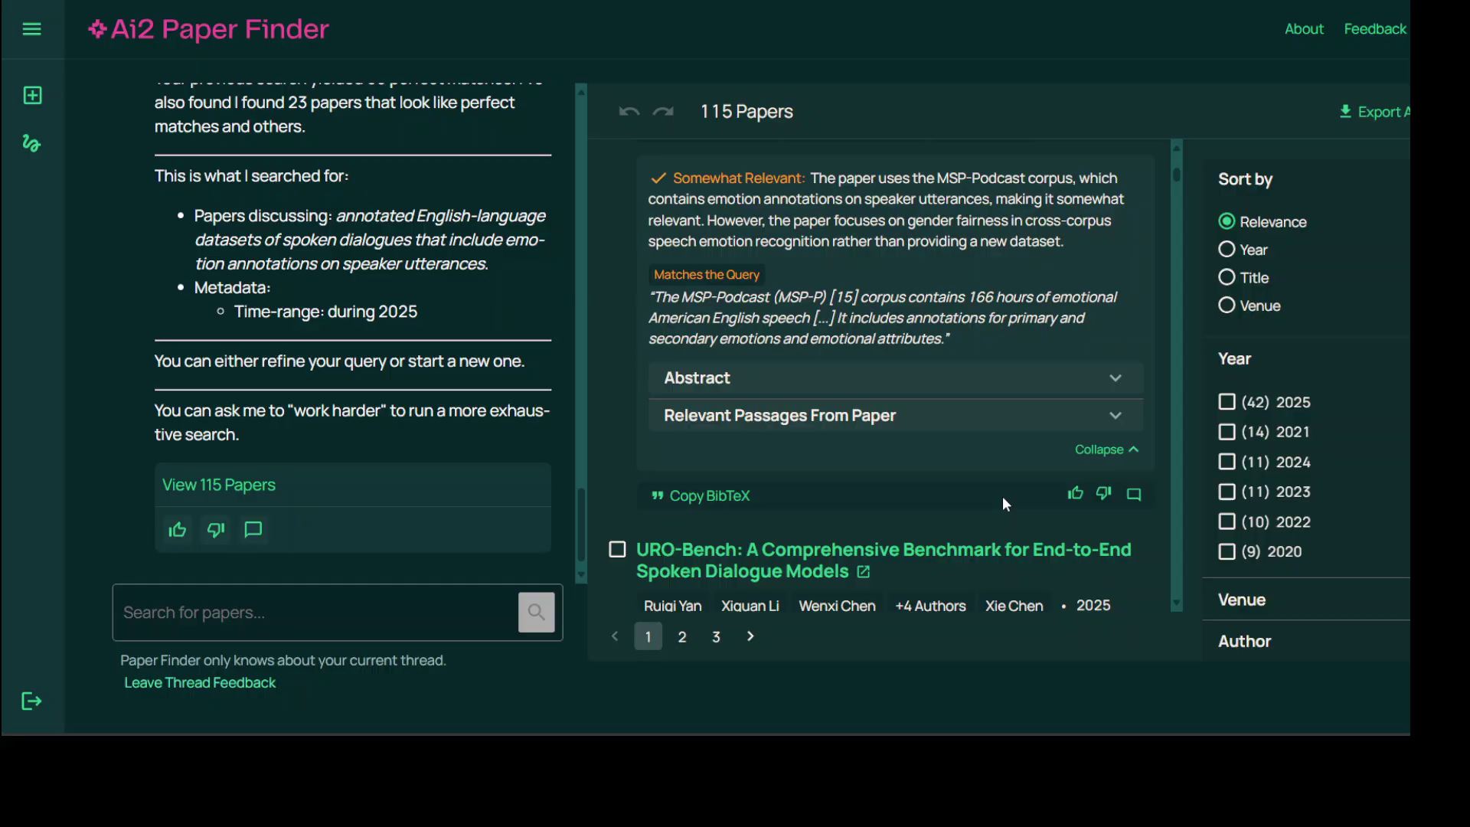
{"action": "left_click", "coordinate": [1115, 378]}
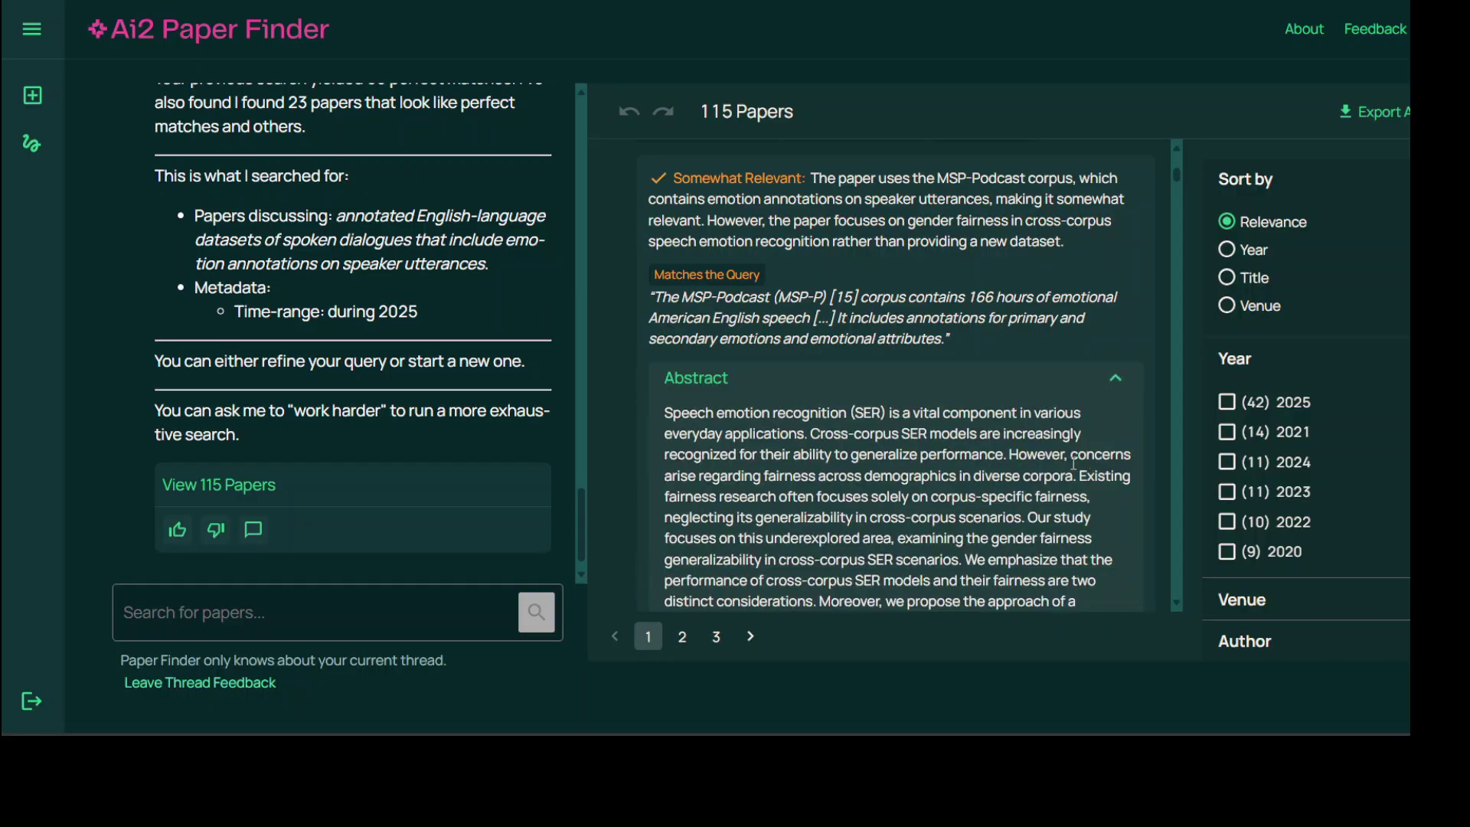
{"action": "scroll", "coordinate": [1068, 460], "scroll_direction": "down", "scroll_amount": 3}
{"action": "scroll", "coordinate": [1068, 460], "scroll_direction": "down", "scroll_amount": 1}
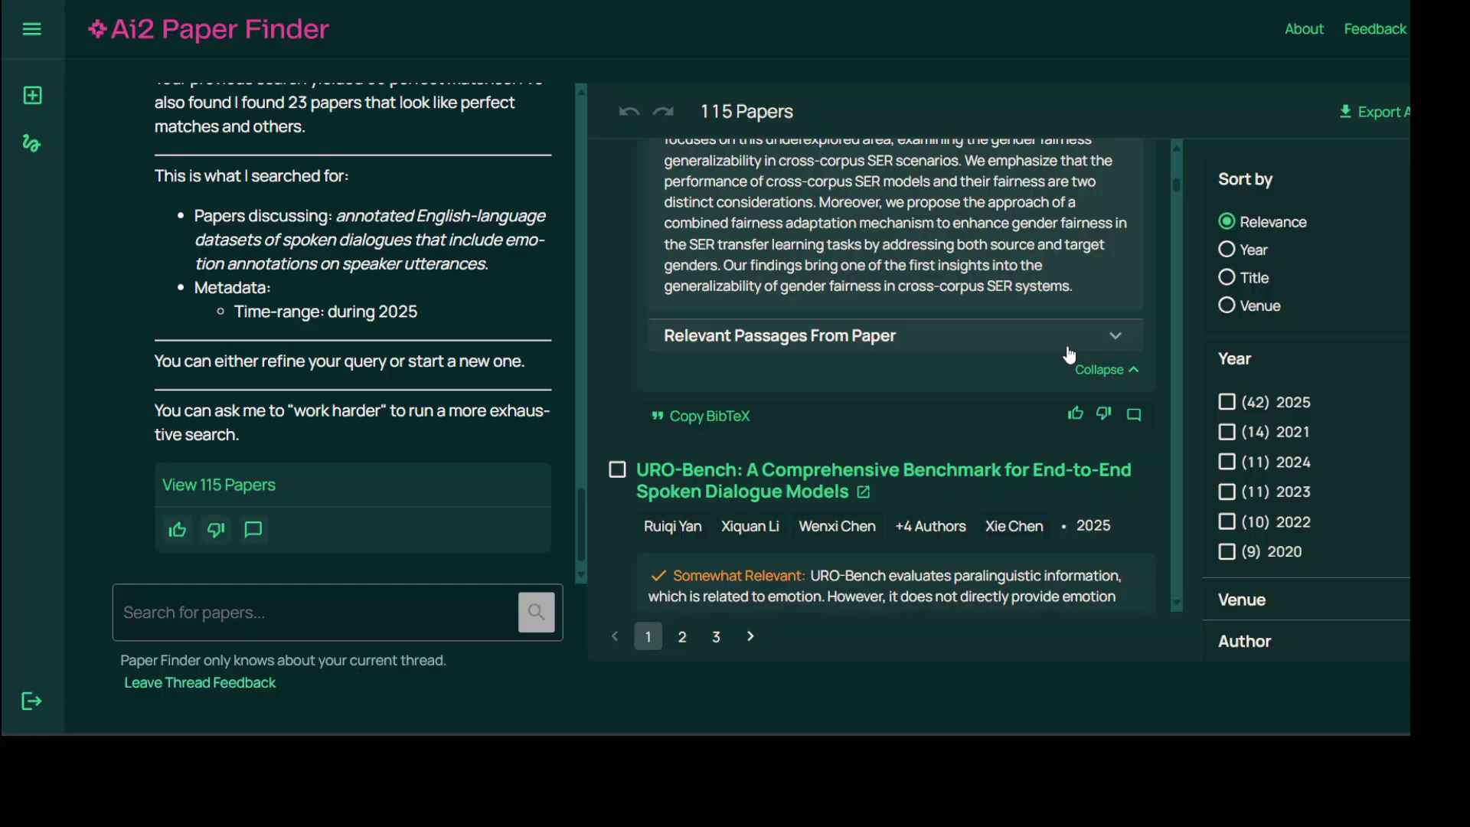
{"action": "left_click", "coordinate": [1116, 337]}
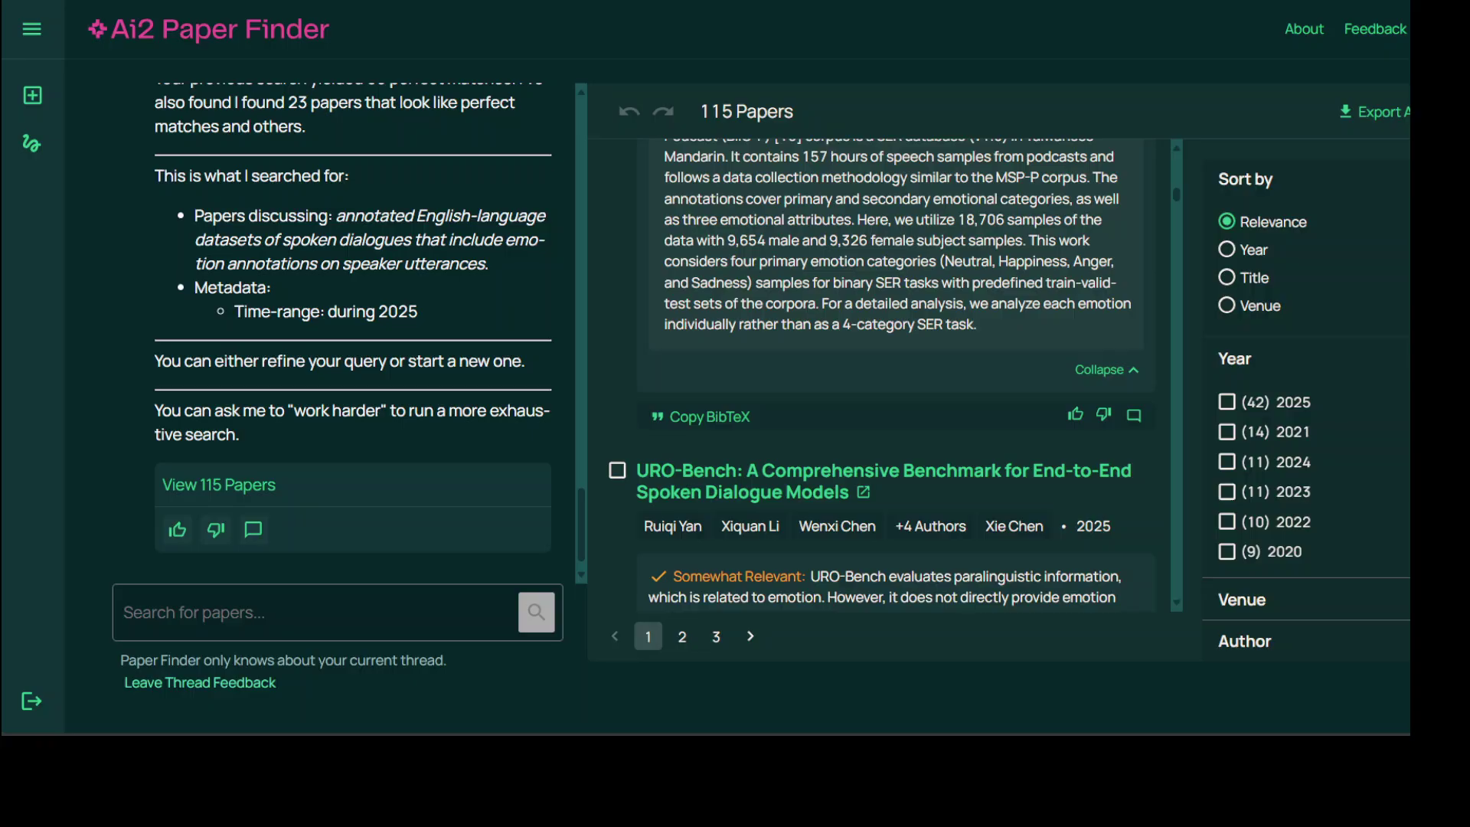
- Start a new search with the pasted memory-efficient LLM fine-tuning query
{"action": "left_click", "coordinate": [32, 95]}
{"action": "left_click", "coordinate": [466, 266]}
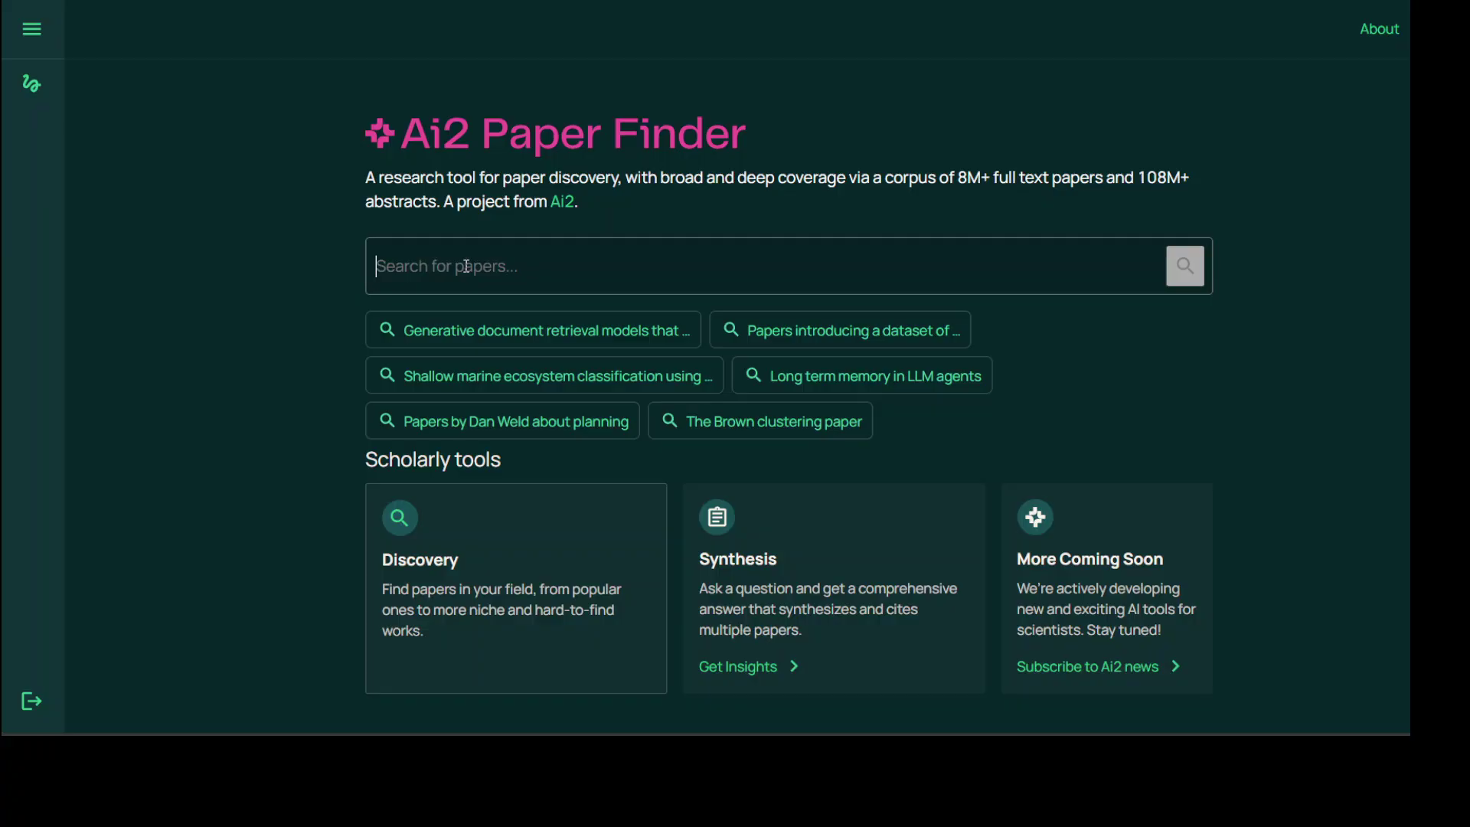
{"action": "type", "text": "Recent studies proposing memory-efficient fine-tuning methods for transformer-based LLMs."}
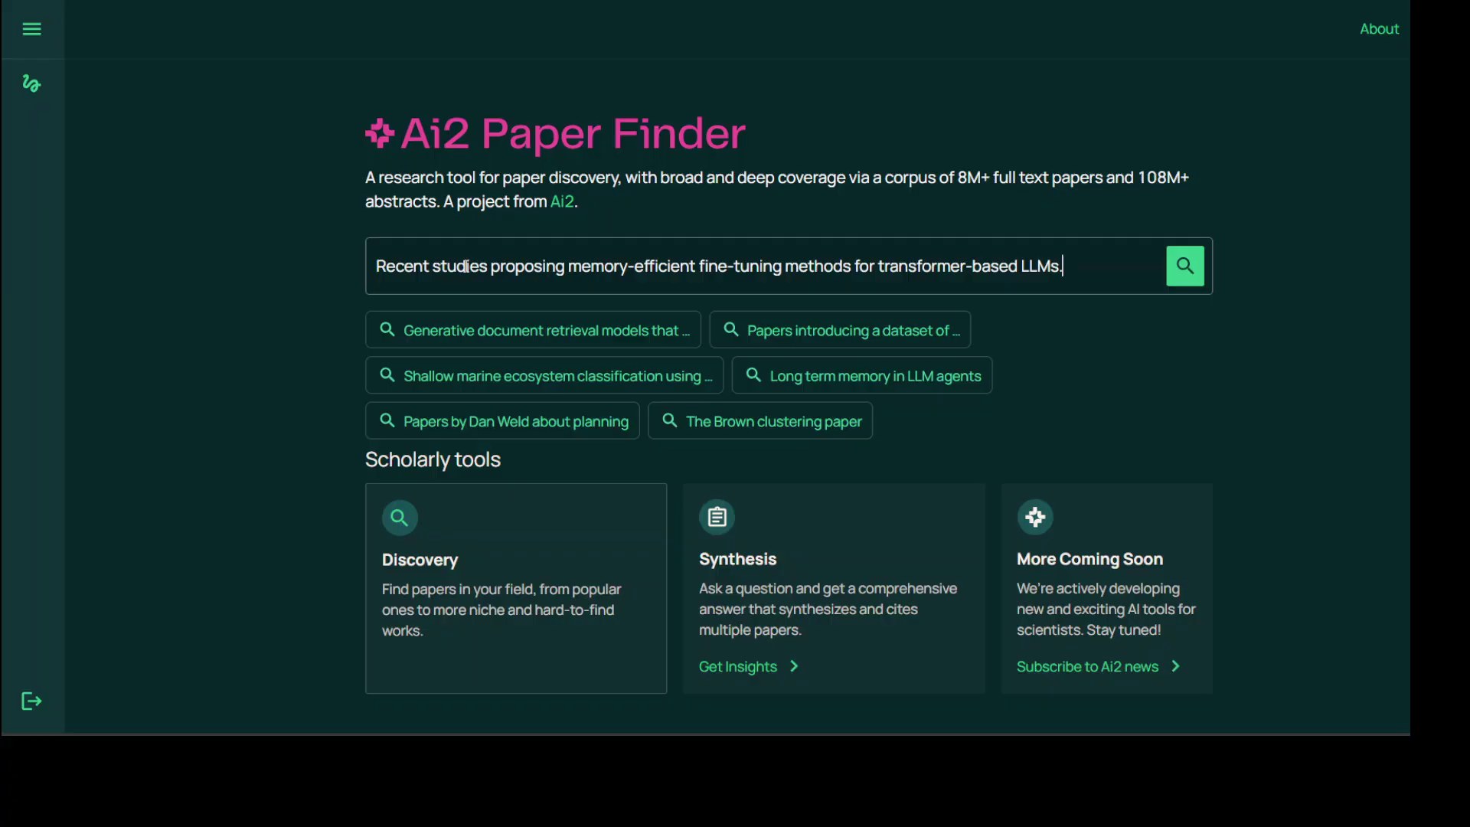
{"action": "key", "text": "Return"}
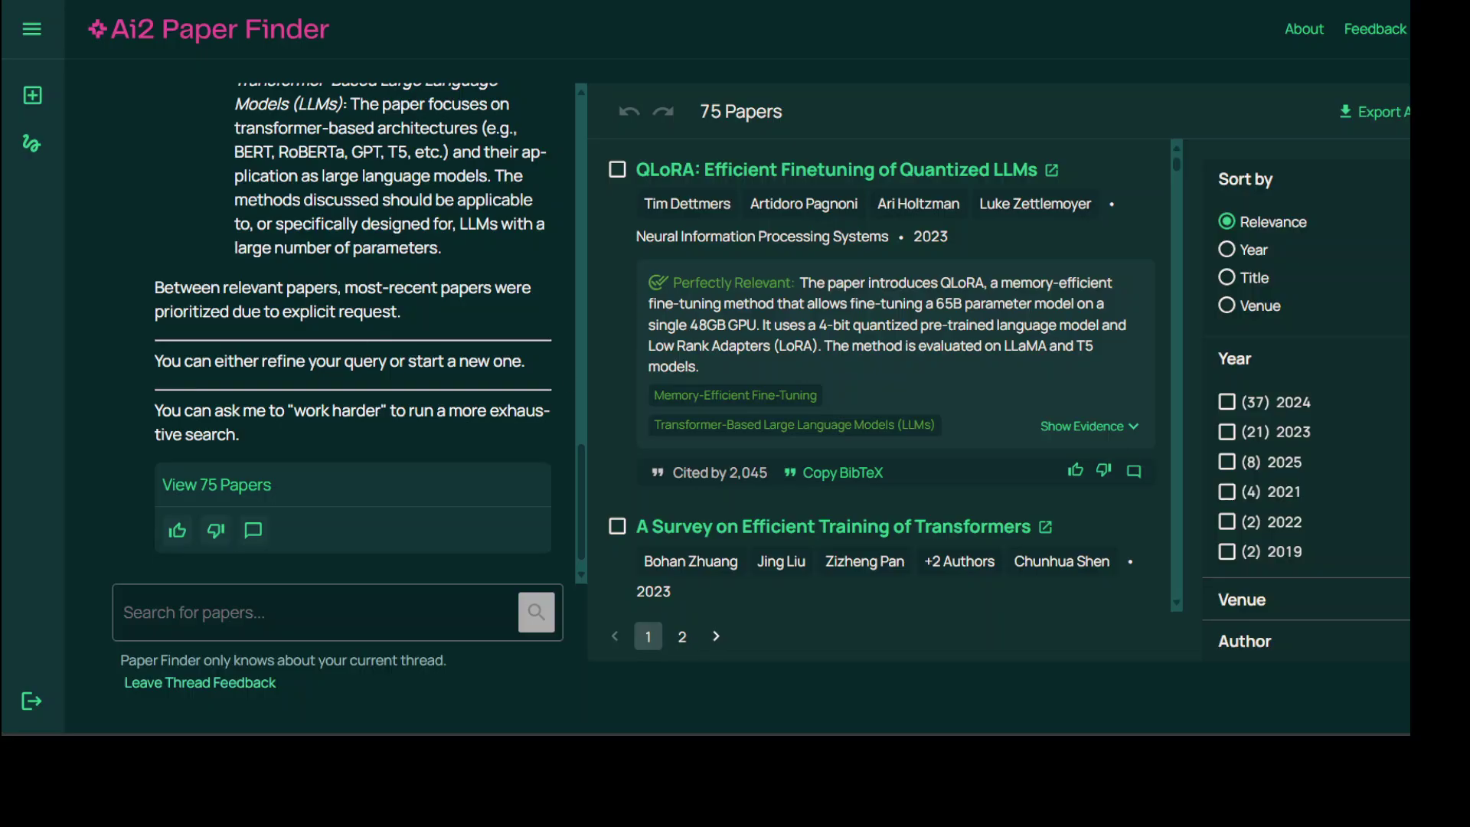
- Tick two authors in the sidebar Author list, narrowing the fine-tuning results to 4 papers
{"action": "scroll", "coordinate": [1362, 536], "scroll_direction": "down", "scroll_amount": 2}
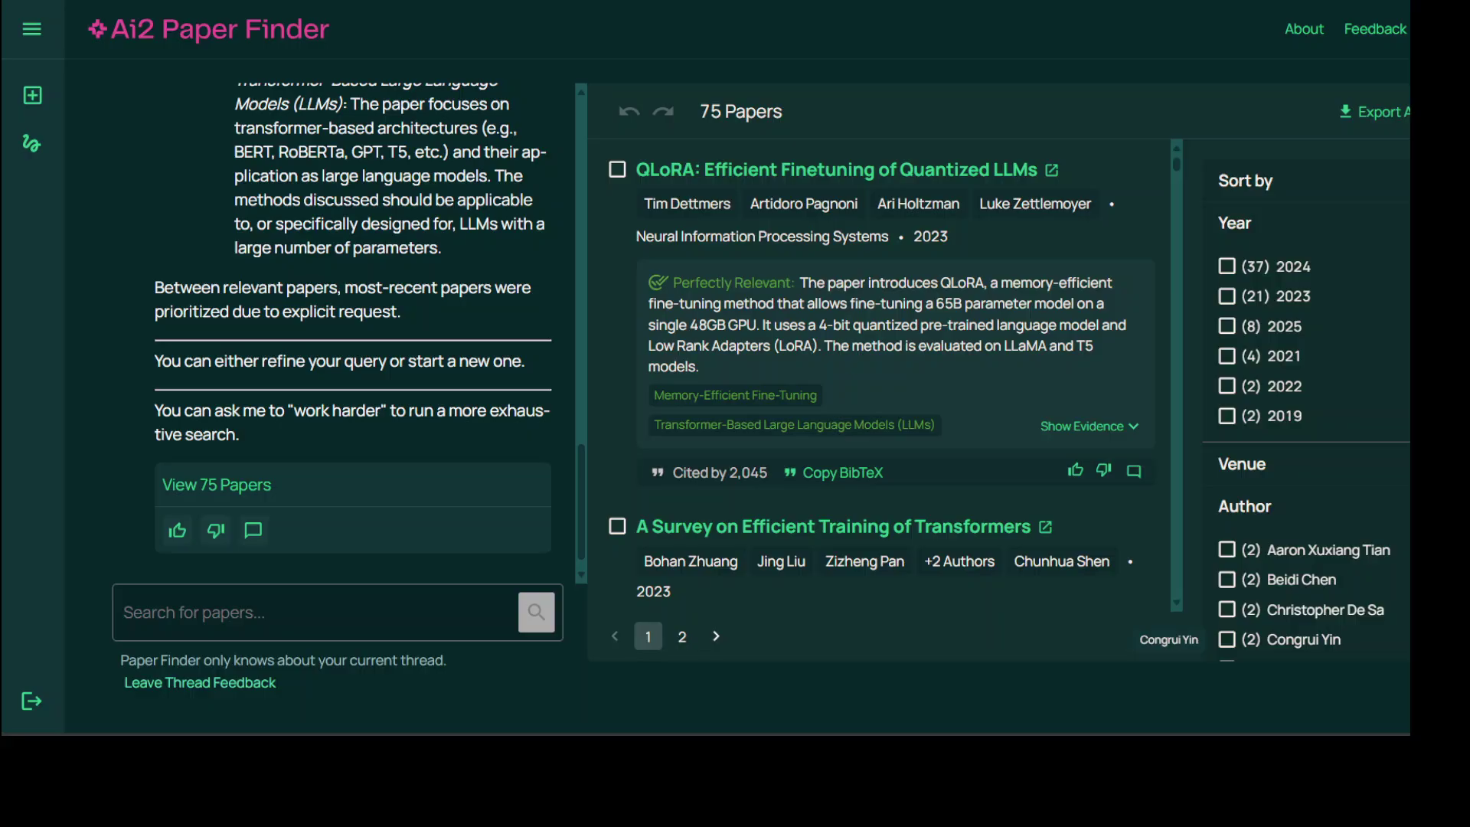
{"action": "scroll", "coordinate": [1362, 586], "scroll_direction": "down", "scroll_amount": 2}
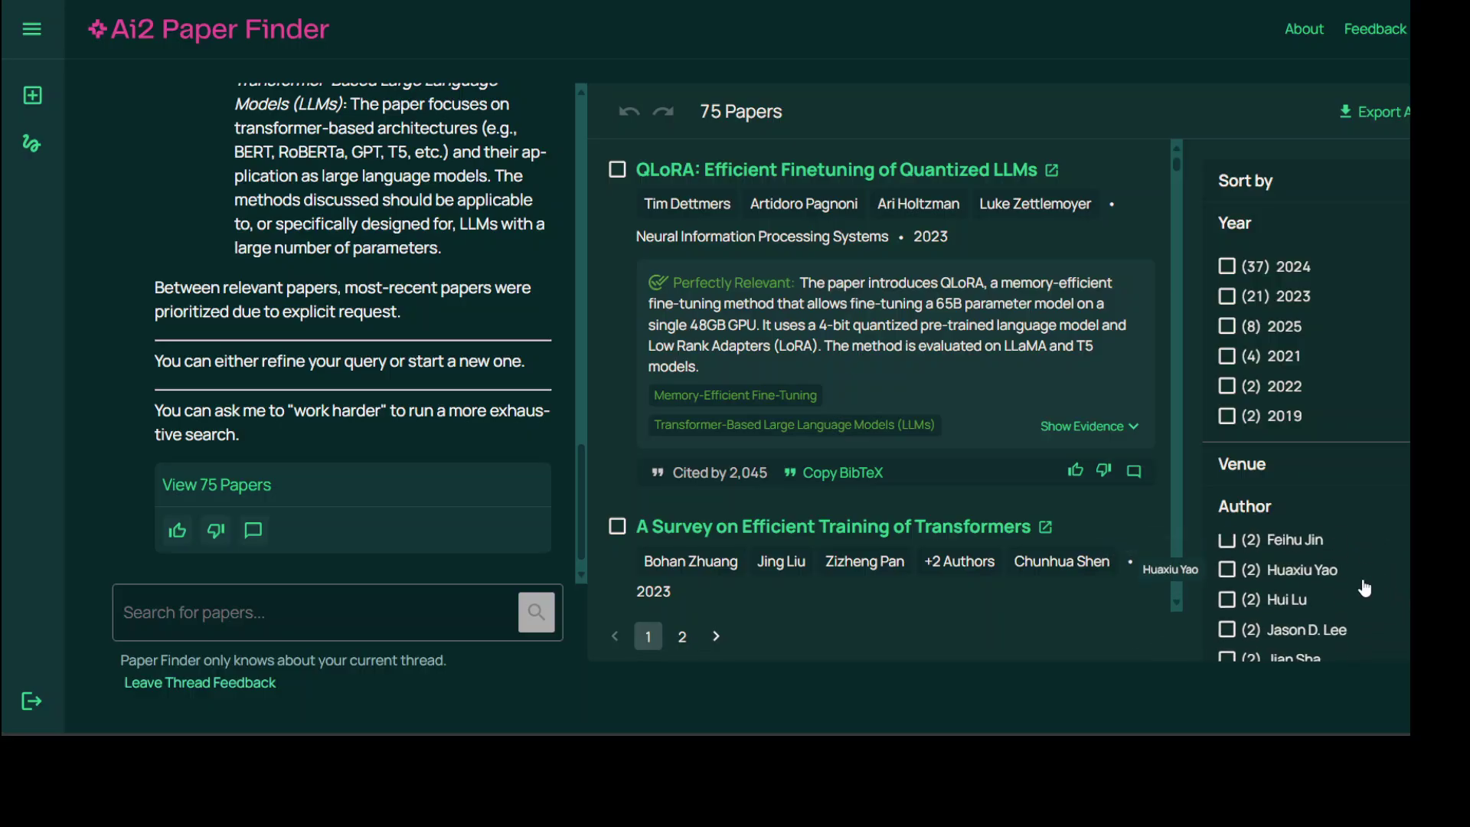
{"action": "left_click", "coordinate": [1228, 602]}
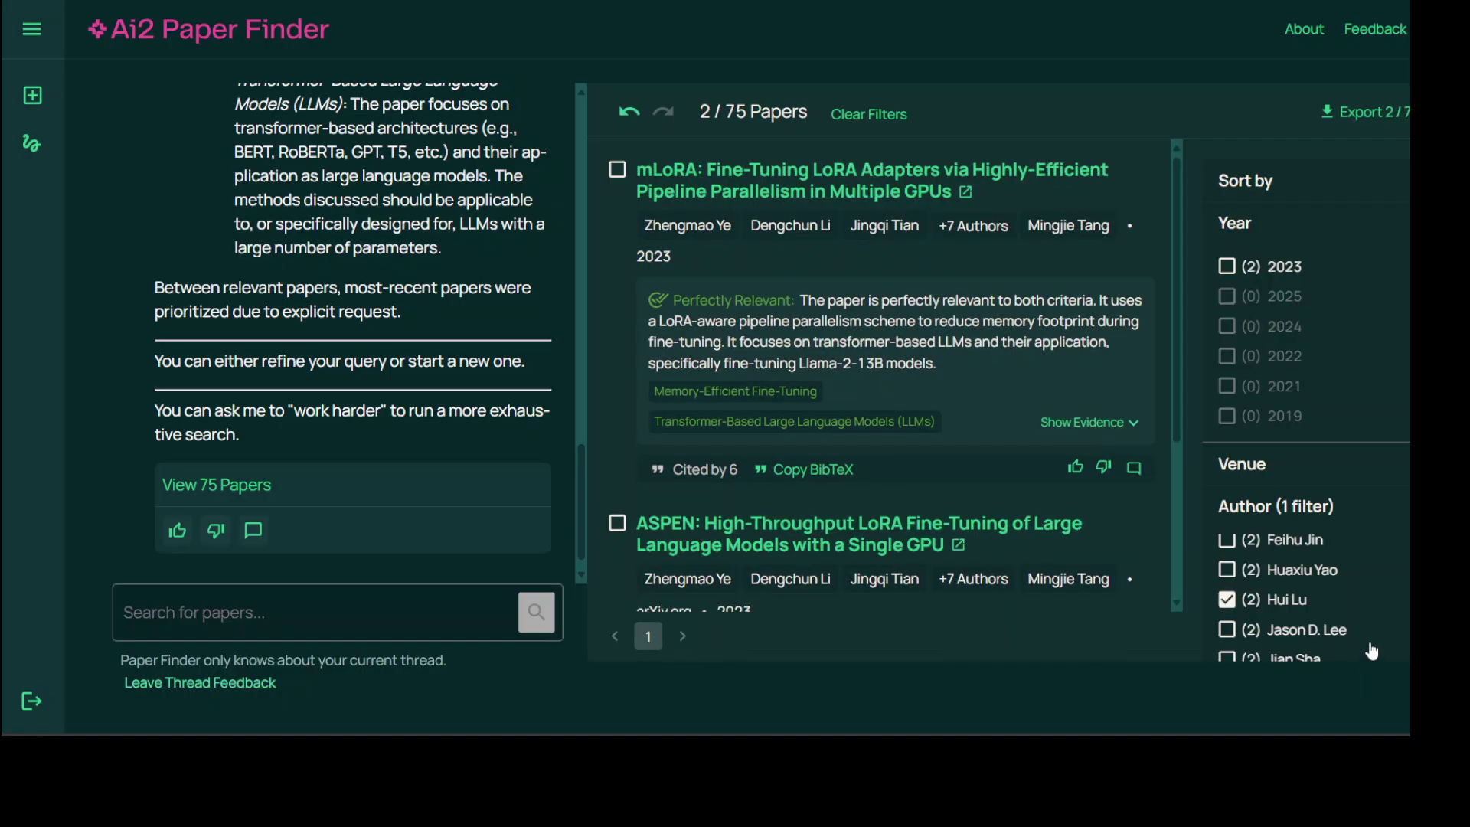
{"action": "scroll", "coordinate": [867, 347], "scroll_direction": "down", "scroll_amount": 3}
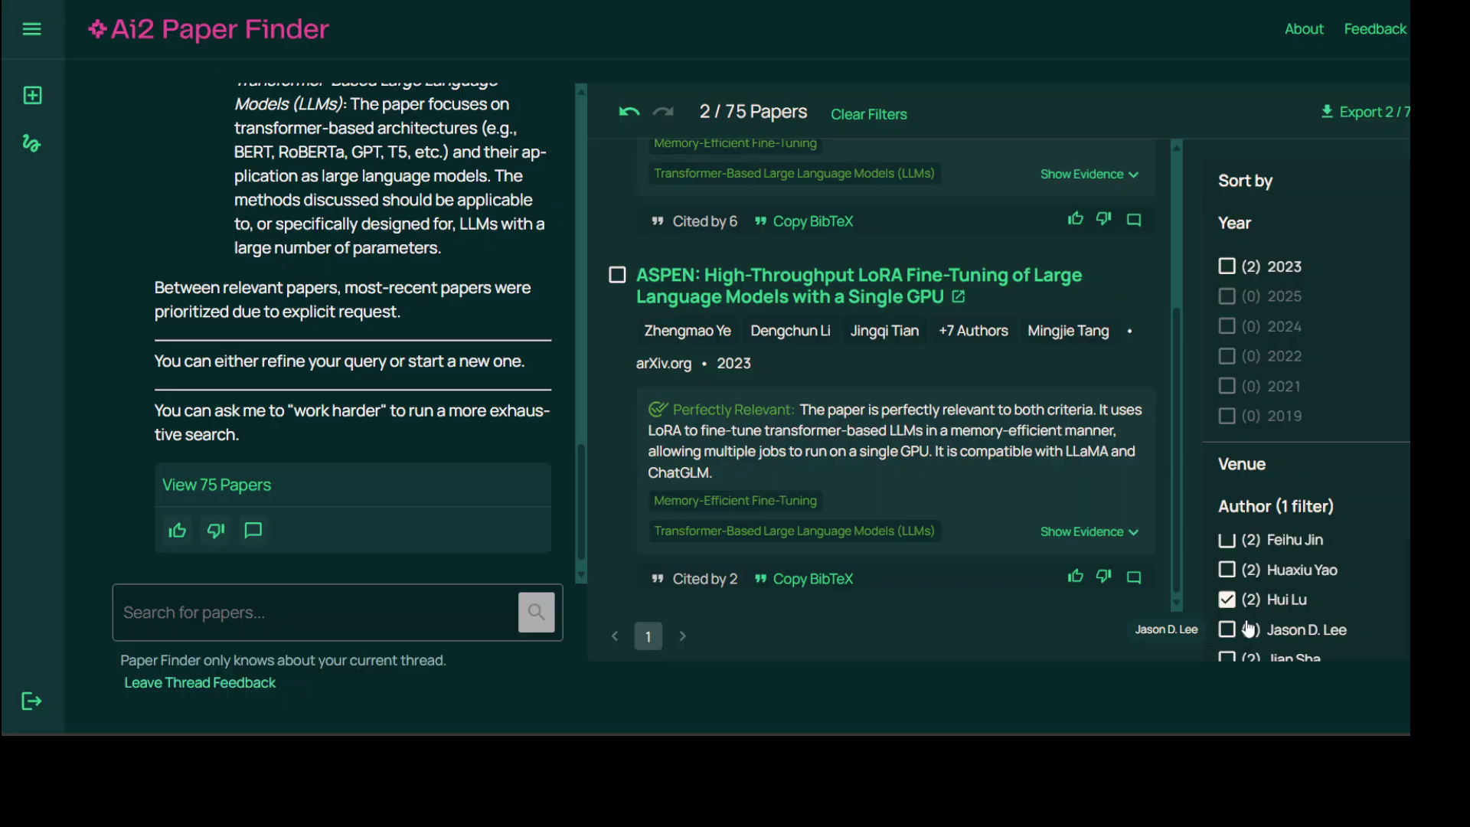
{"action": "left_click", "coordinate": [1227, 541]}
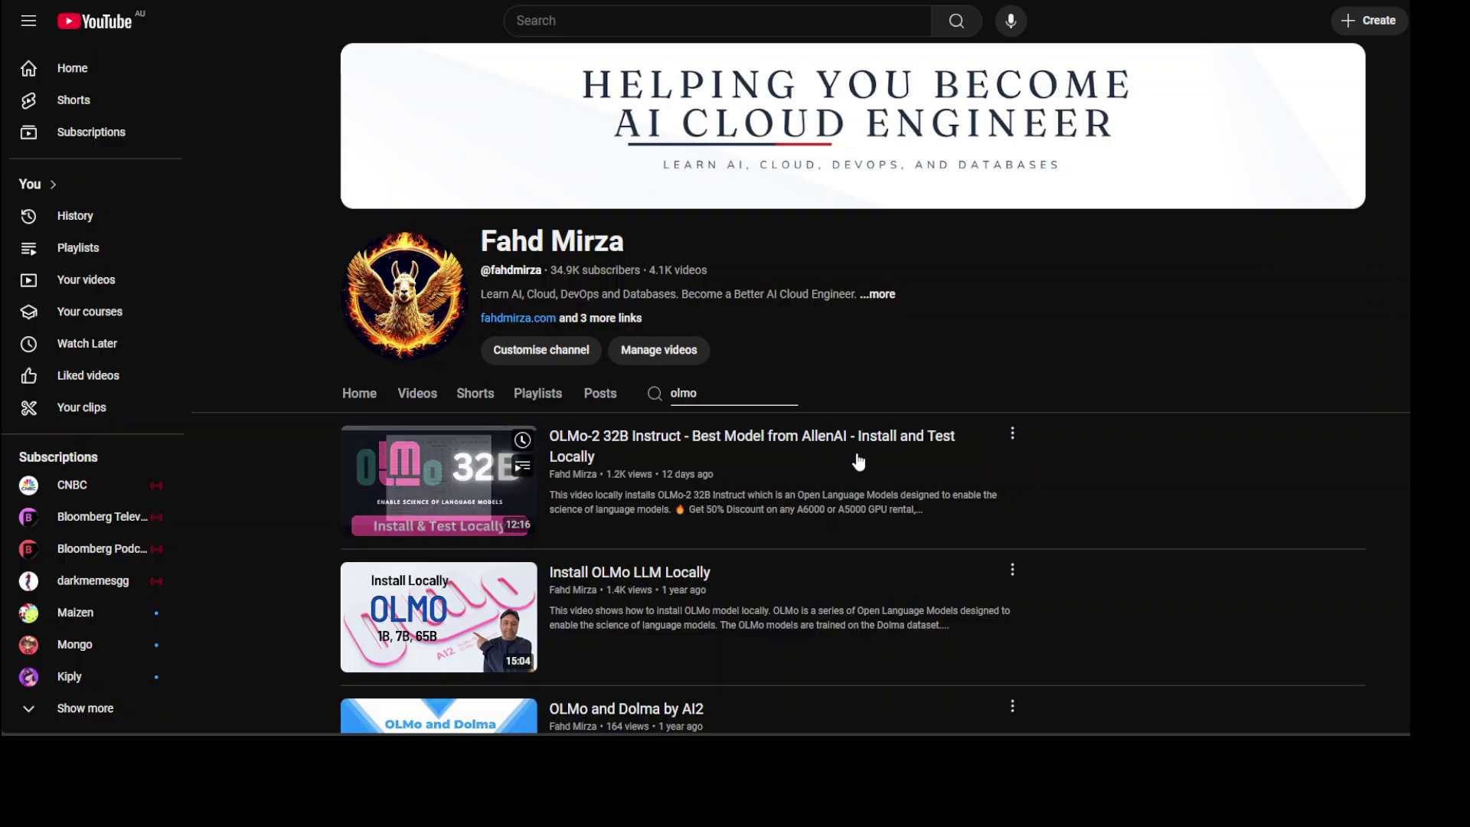
- Replace the YouTube channel search term with 'ai2' and scroll through the videos
{"action": "double_click", "coordinate": [707, 392]}
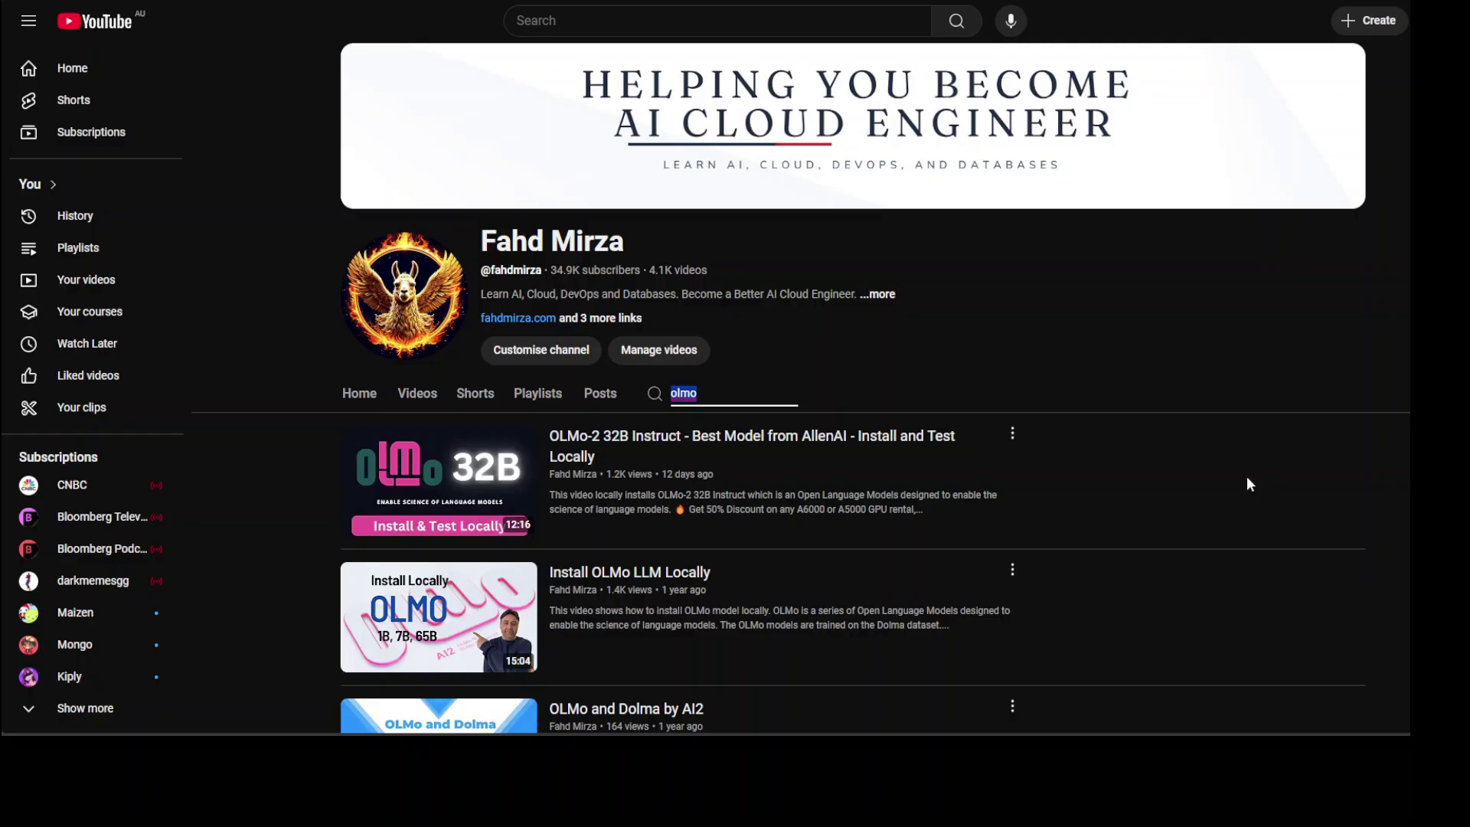
{"action": "type", "text": "ai2"}
{"action": "key", "text": "Return"}
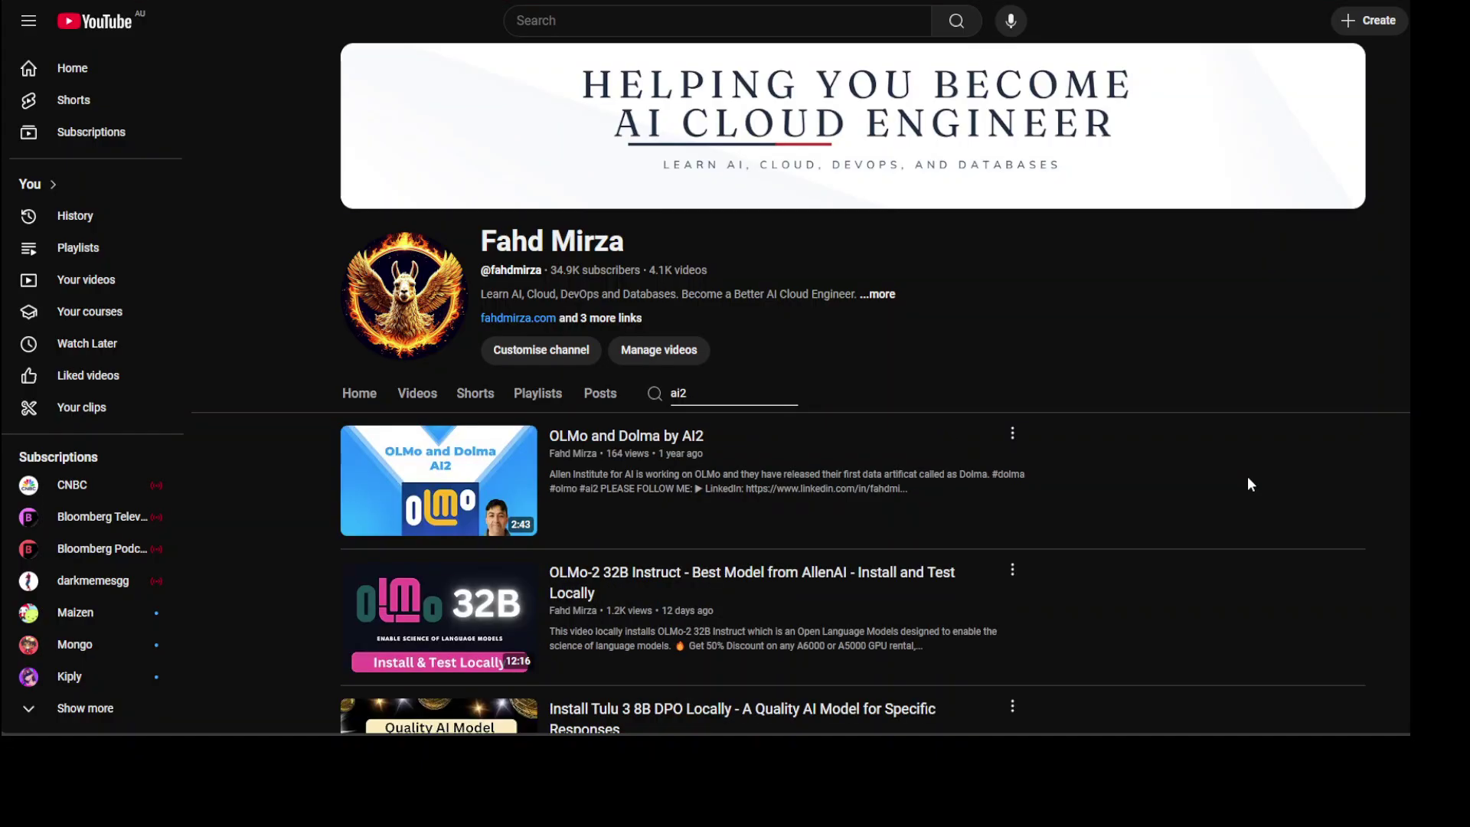
{"action": "scroll", "coordinate": [1242, 471], "scroll_direction": "down", "scroll_amount": 4}
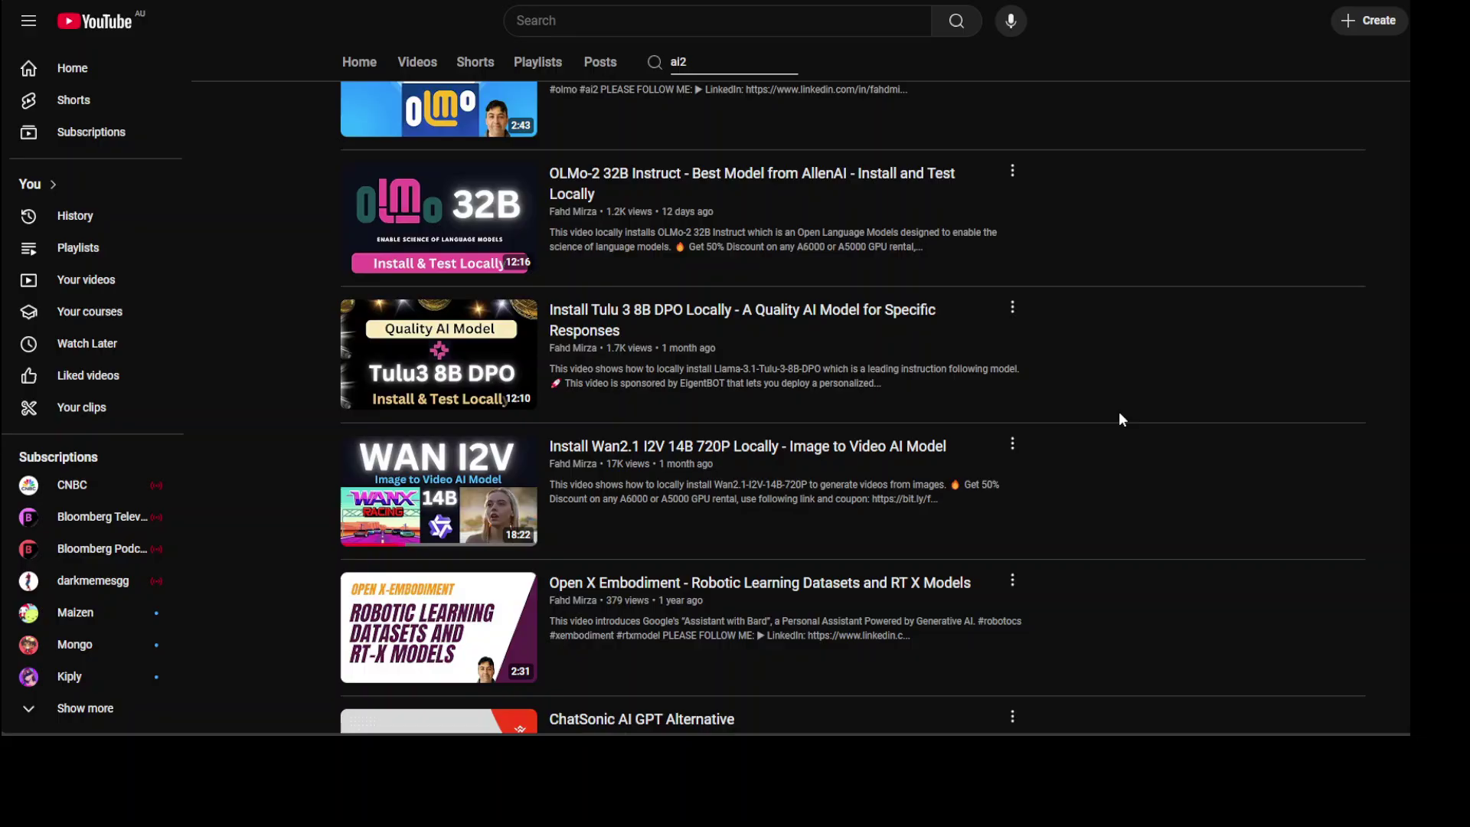
{"action": "scroll", "coordinate": [1231, 471], "scroll_direction": "down", "scroll_amount": 1}
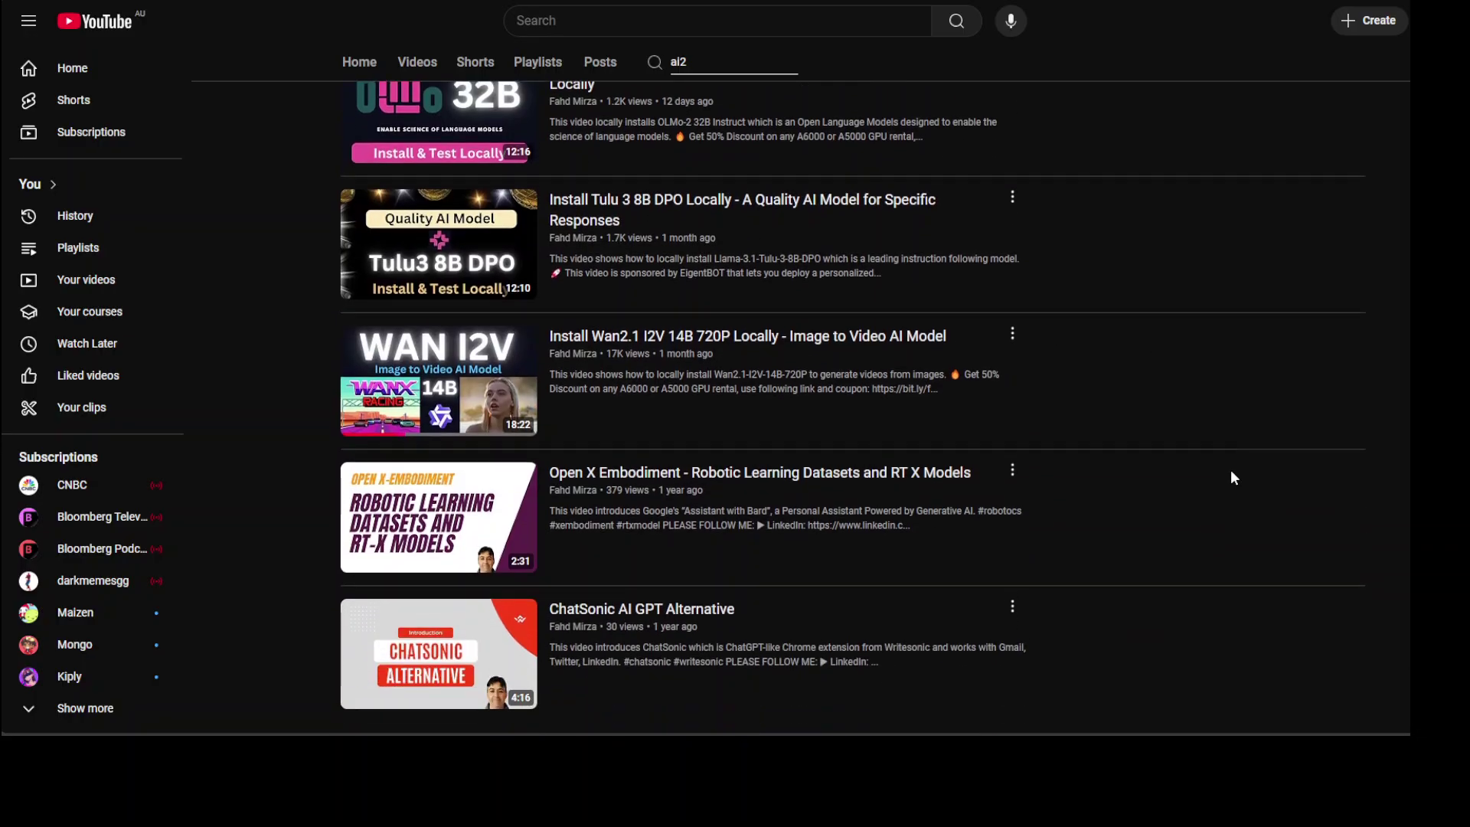
{"action": "scroll", "coordinate": [1194, 467], "scroll_direction": "up", "scroll_amount": 5}
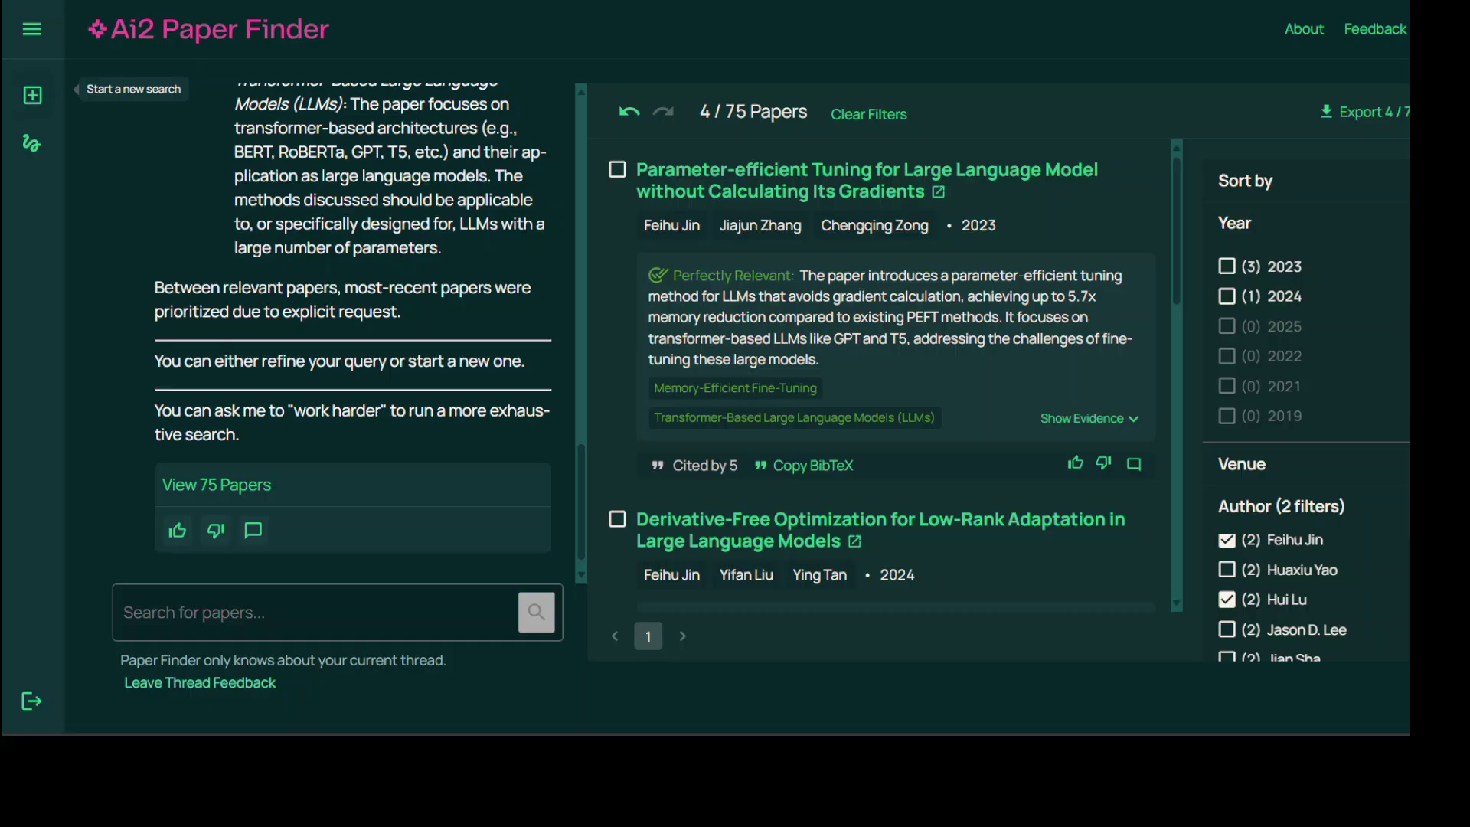
- Start a fresh search thread and search for 'grpo', returning 5 papers
{"action": "left_click", "coordinate": [32, 95]}
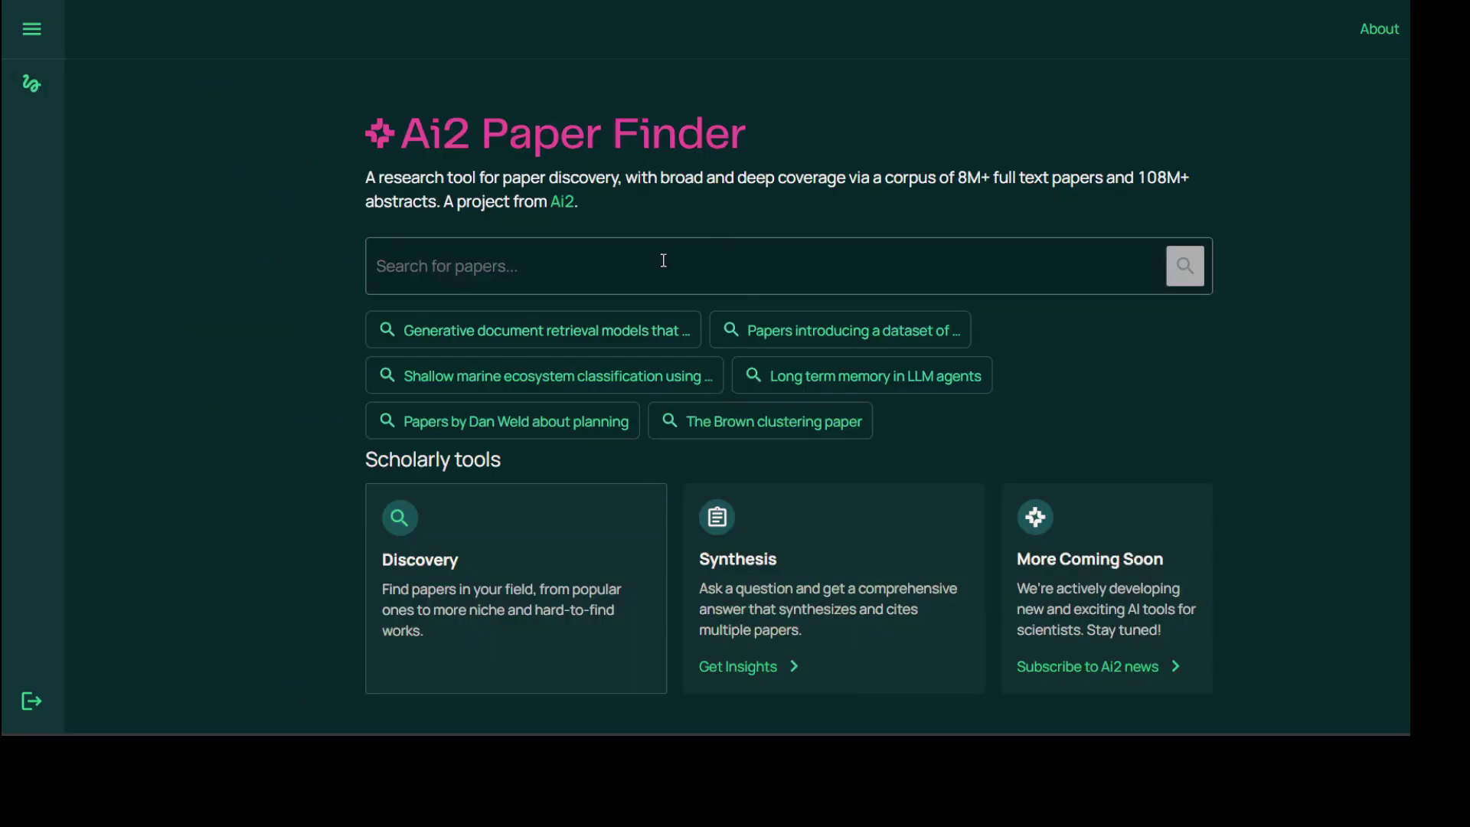
{"action": "type", "text": "grpo"}
{"action": "key", "text": "Return"}
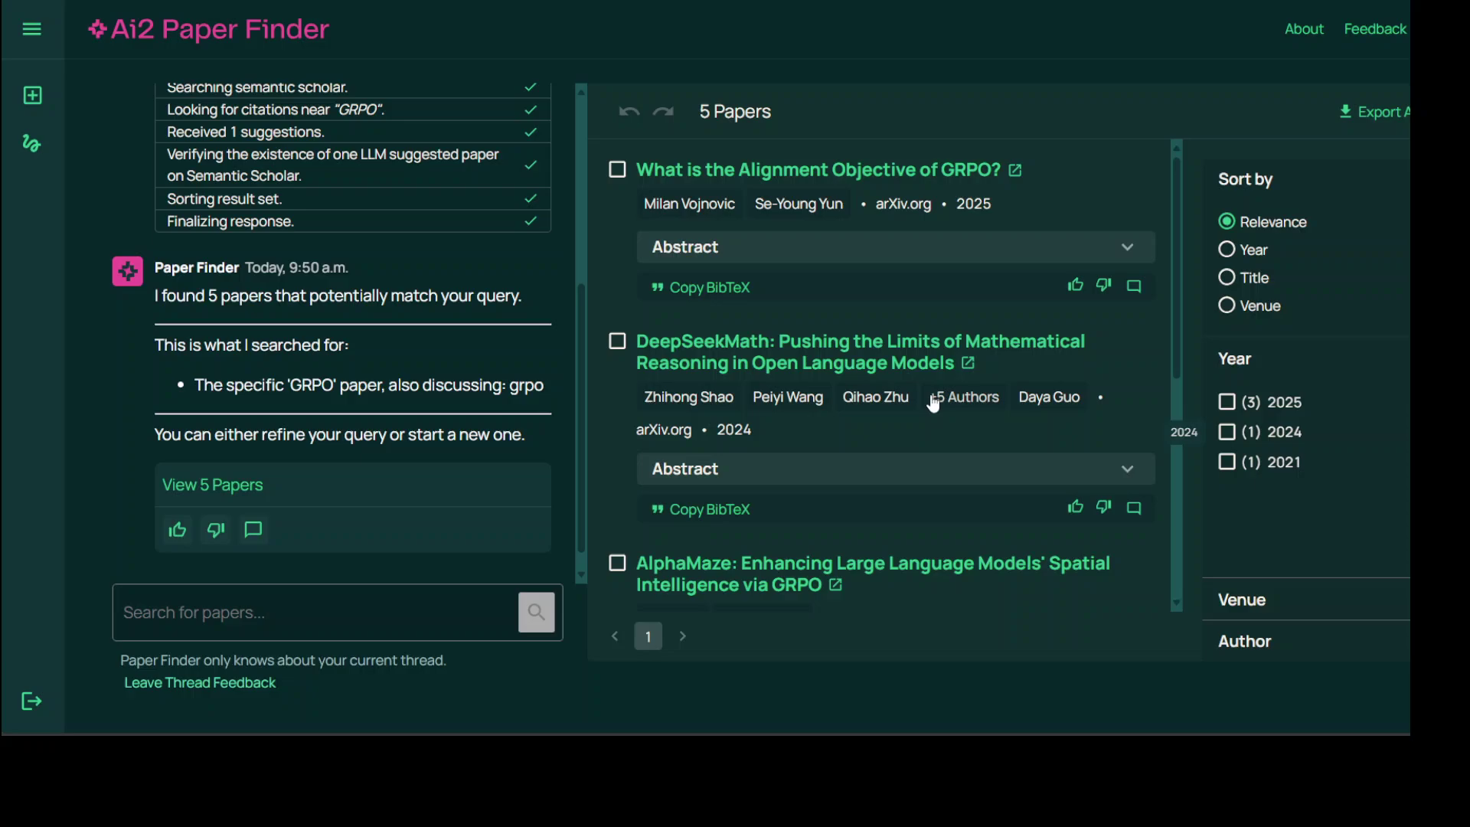
- Scroll through the five GRPO results, including DeepSeekMath and AlphaMaze
{"action": "scroll", "coordinate": [952, 321], "scroll_direction": "down", "scroll_amount": 4}
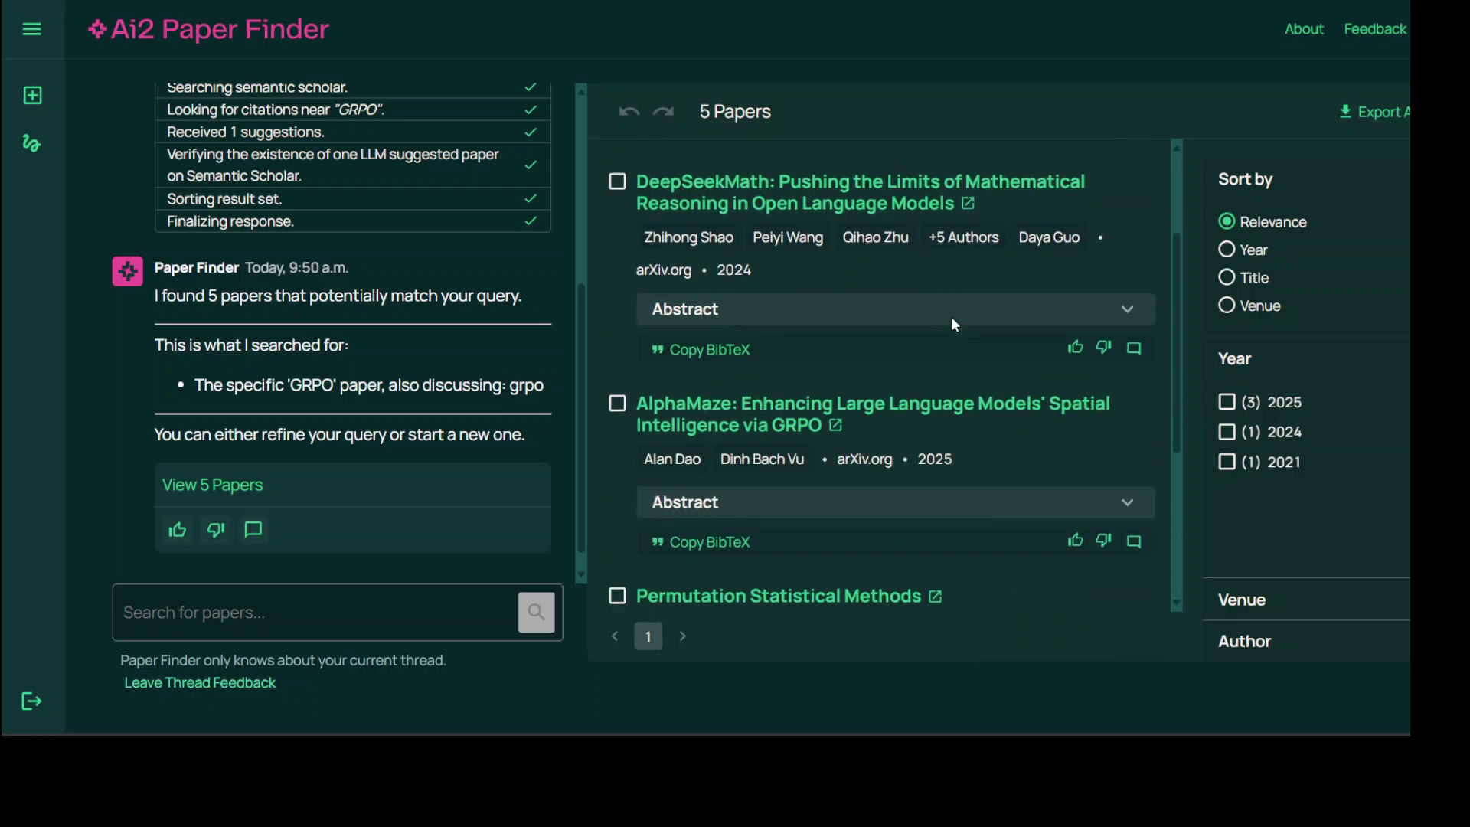
{"action": "scroll", "coordinate": [1003, 376], "scroll_direction": "down", "scroll_amount": 2}
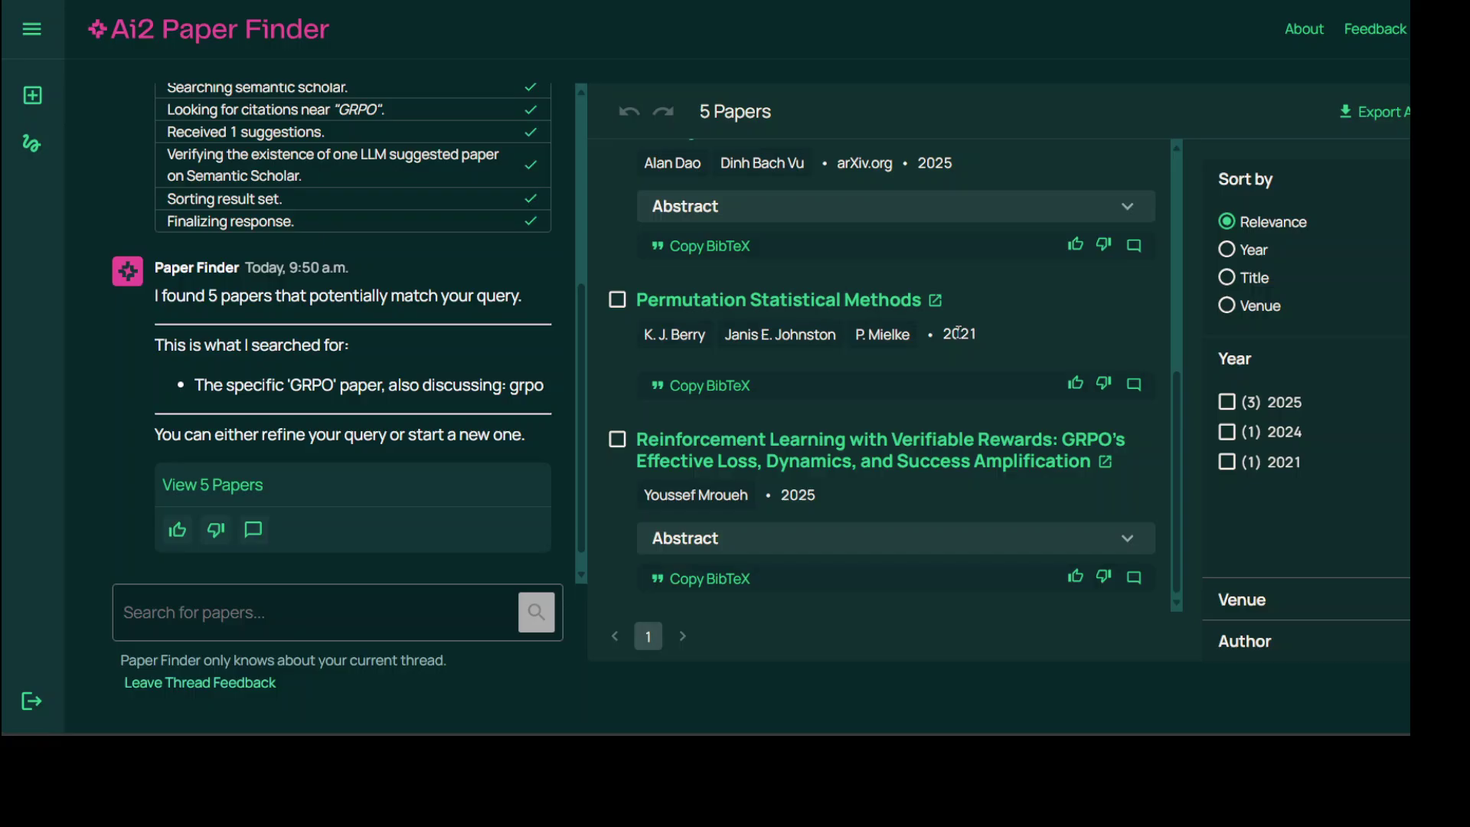
{"action": "scroll", "coordinate": [1018, 425], "scroll_direction": "up", "scroll_amount": 6}
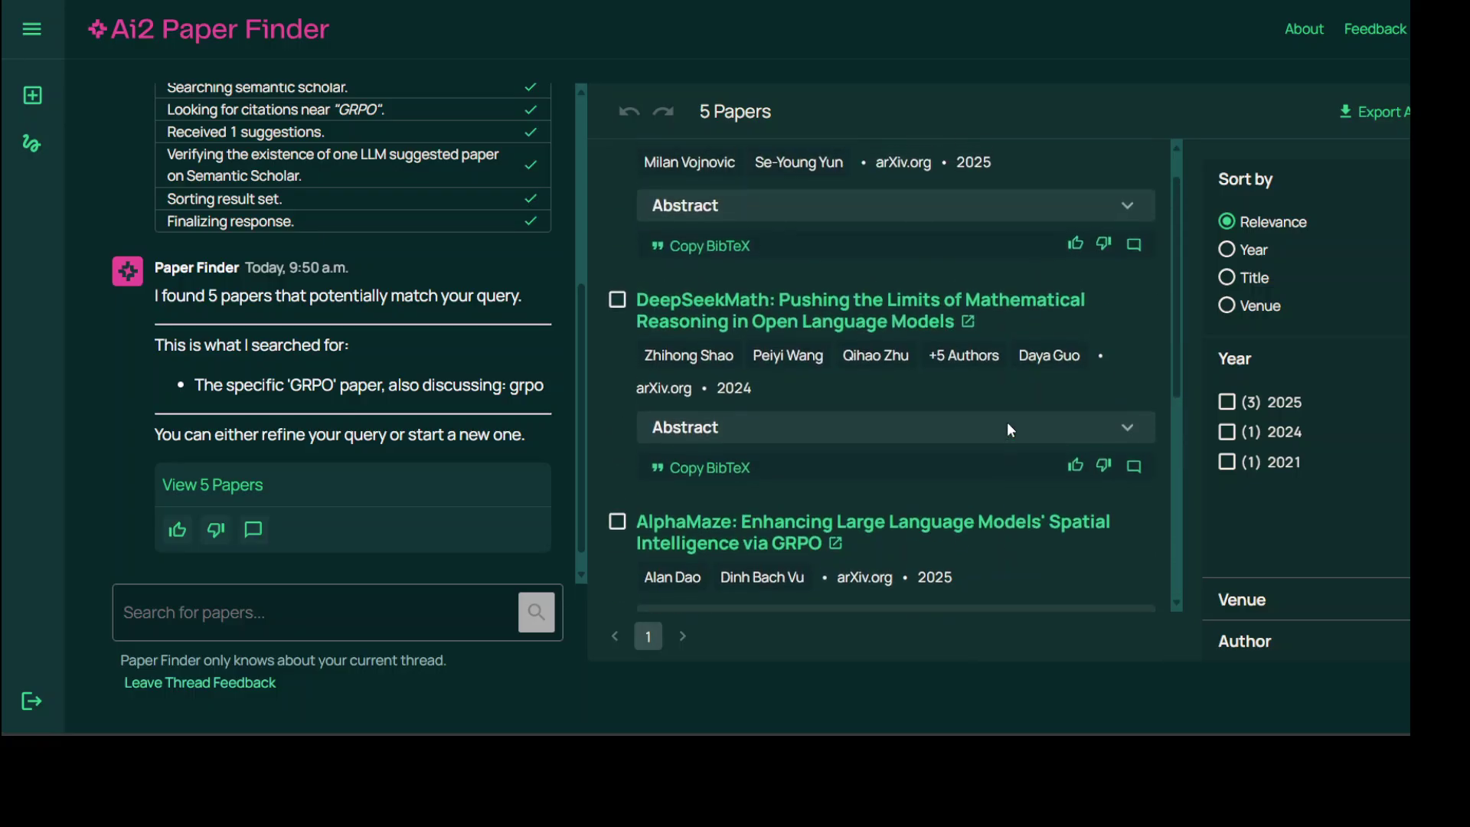